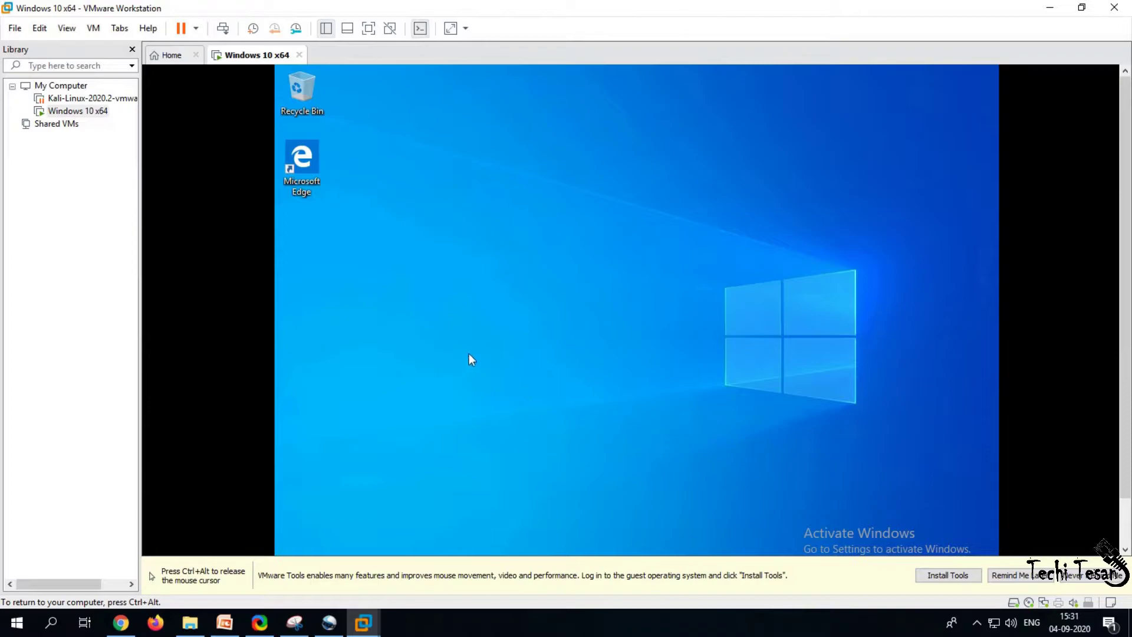
# - Open the settings of the Windows 10 x64 virtual machine and examine its memory, processor and hard disk configuration
pyautogui.hotkey('ctrl', 'alt')
pyautogui.rightClick(99, 114)
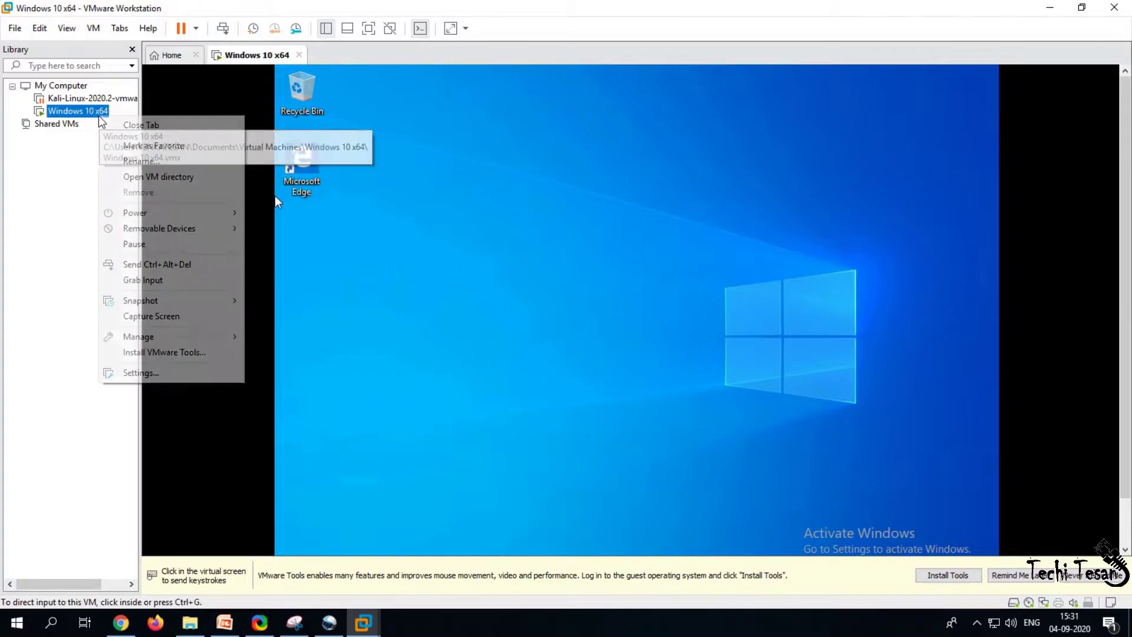
pyautogui.click(151, 376)
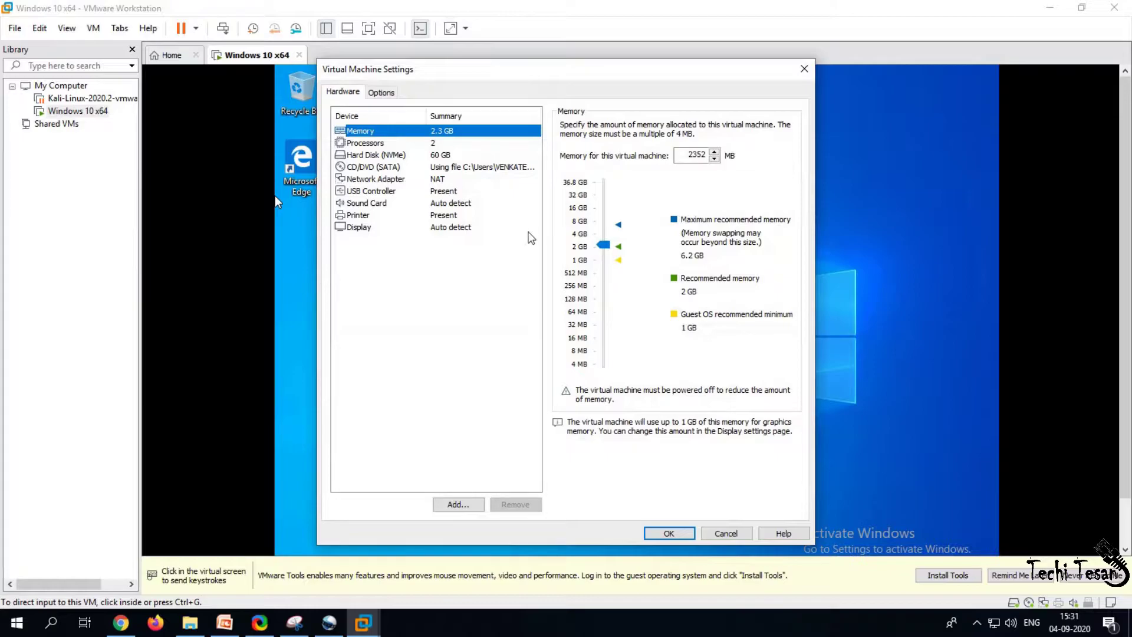
pyautogui.moveTo(605, 245); pyautogui.dragTo(608, 244)
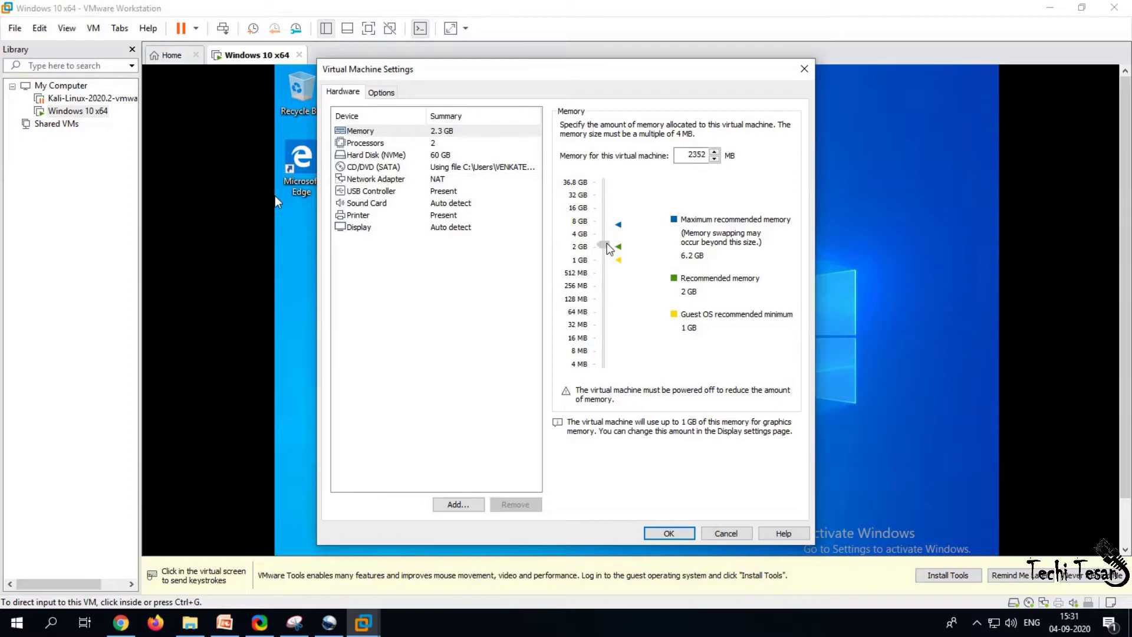
pyautogui.click(608, 245)
pyautogui.click(416, 145)
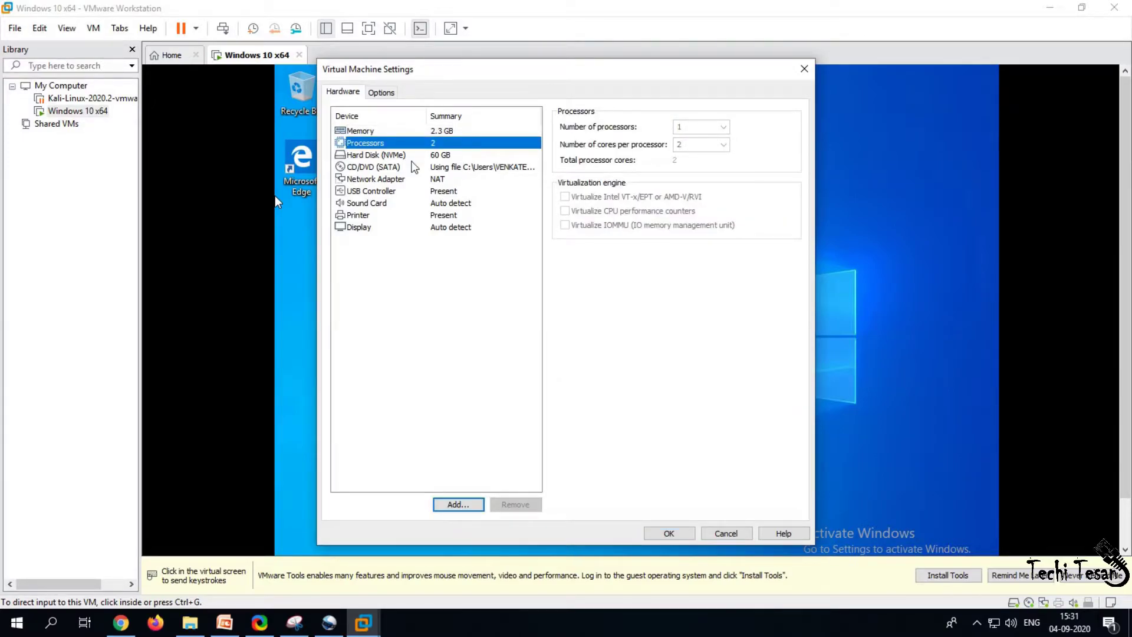
pyautogui.click(412, 157)
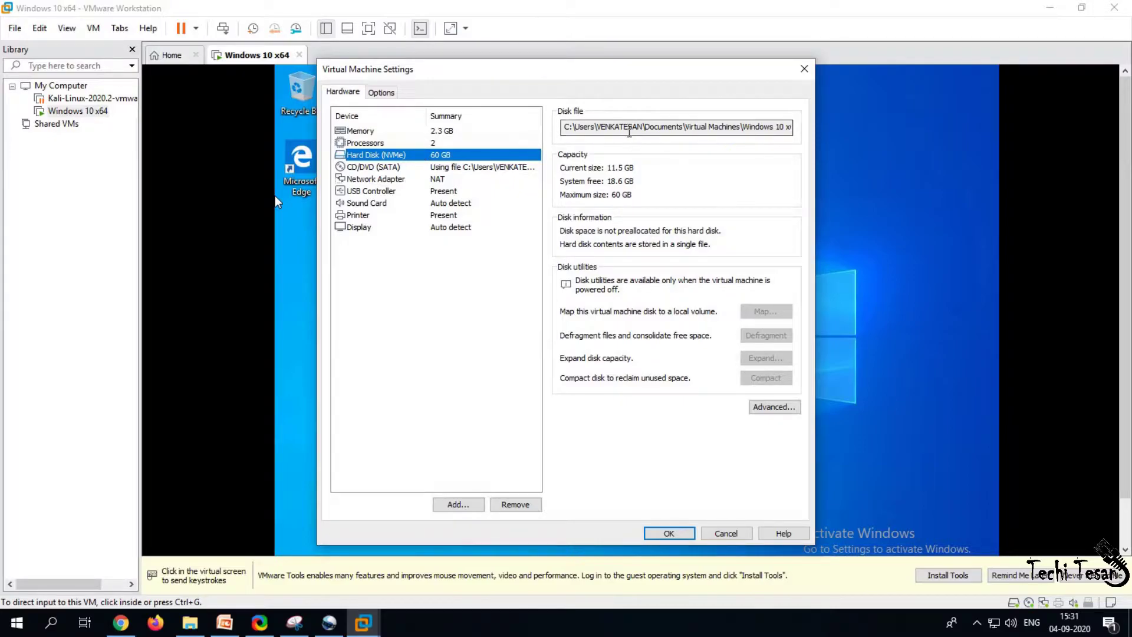
pyautogui.click(629, 129)
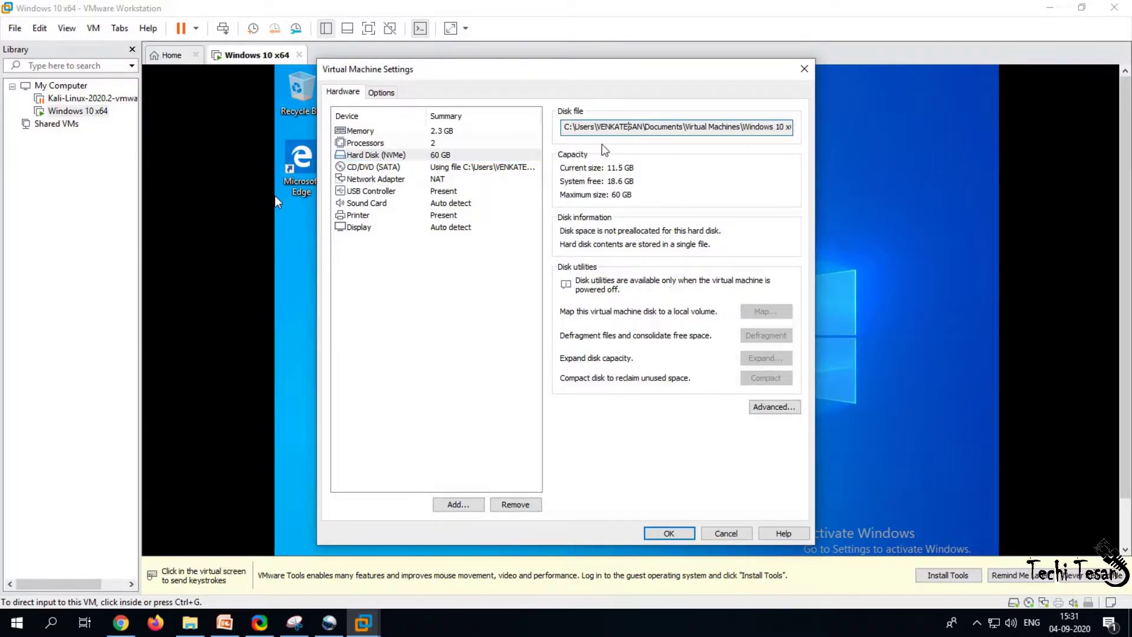
# - Examine the virtual machine's CD/DVD, network adapter, USB controller, sound card, printer and display hardware settings
pyautogui.click(397, 169)
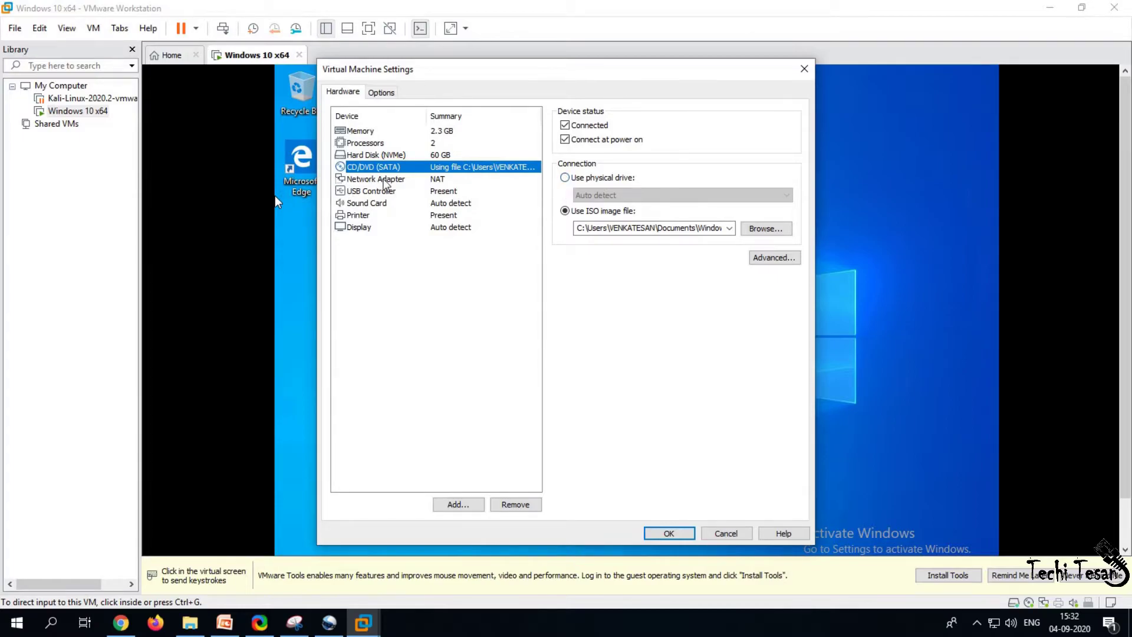
pyautogui.click(384, 179)
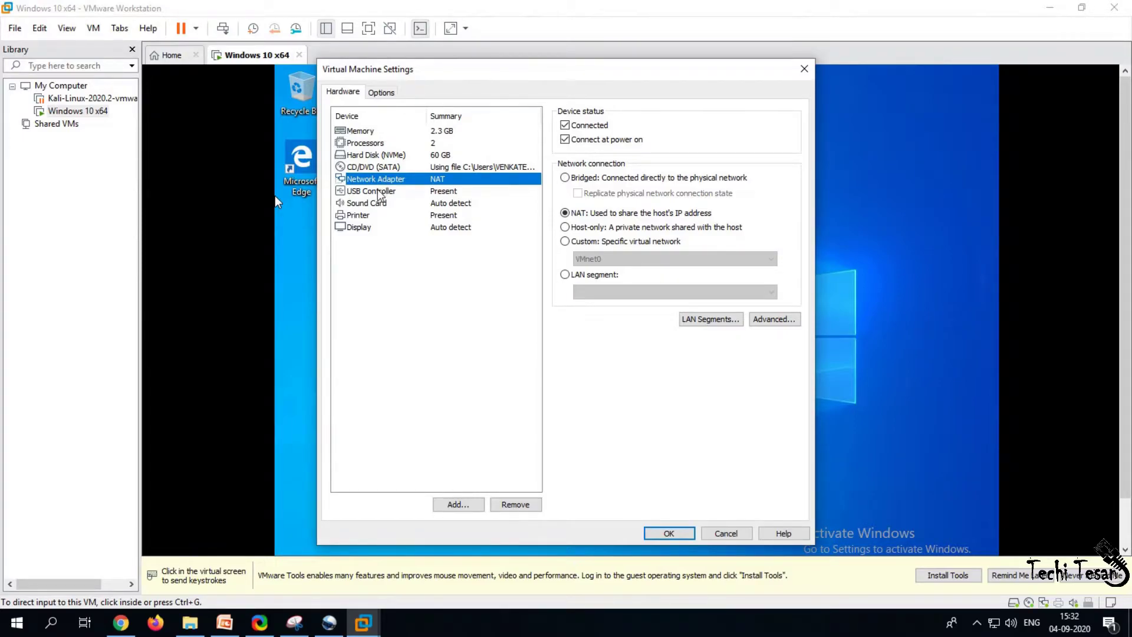
pyautogui.click(381, 194)
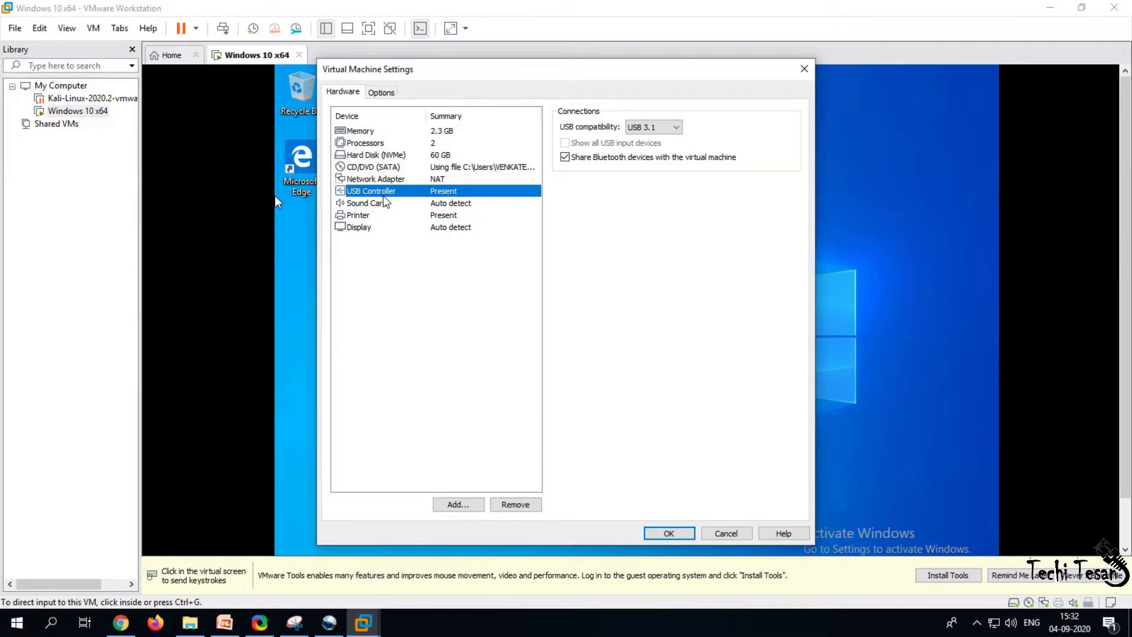
pyautogui.click(381, 208)
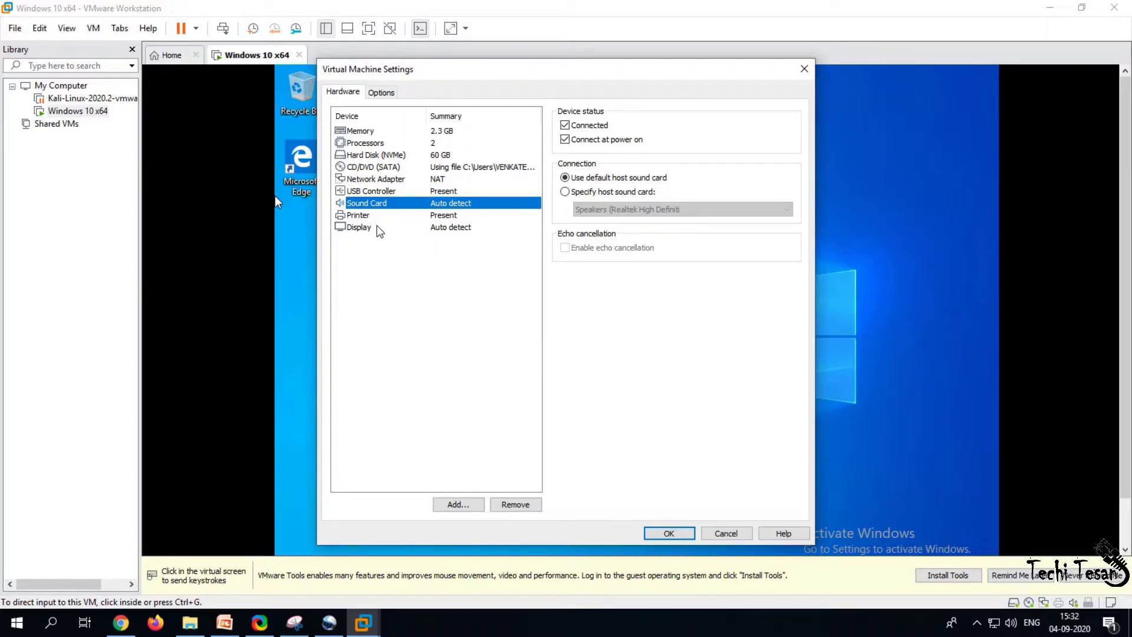
pyautogui.click(379, 220)
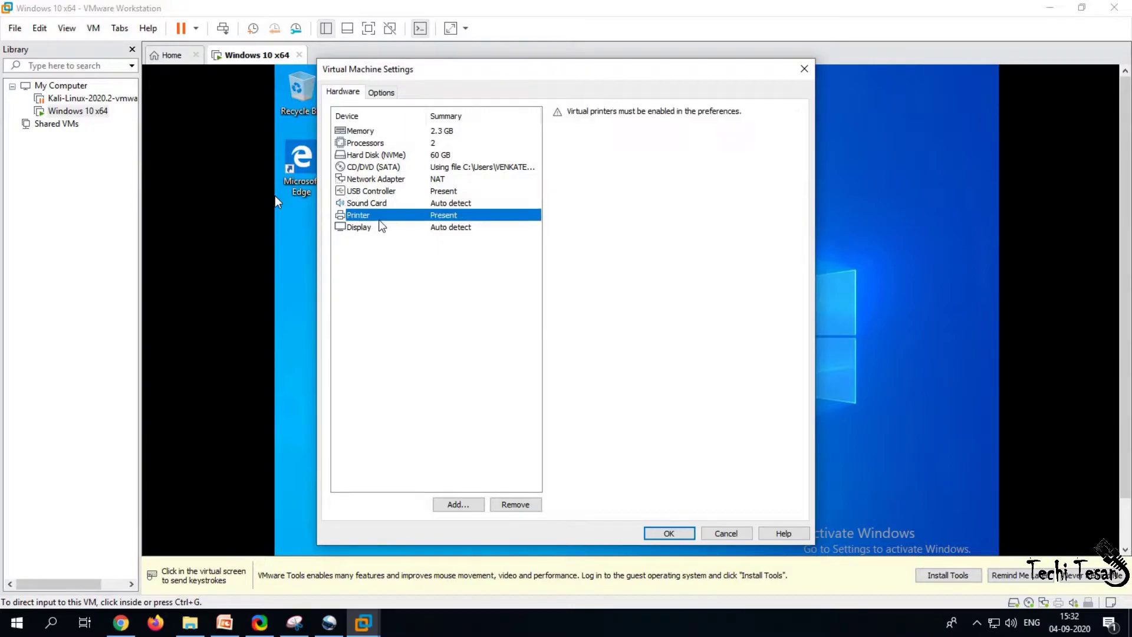
pyautogui.click(378, 229)
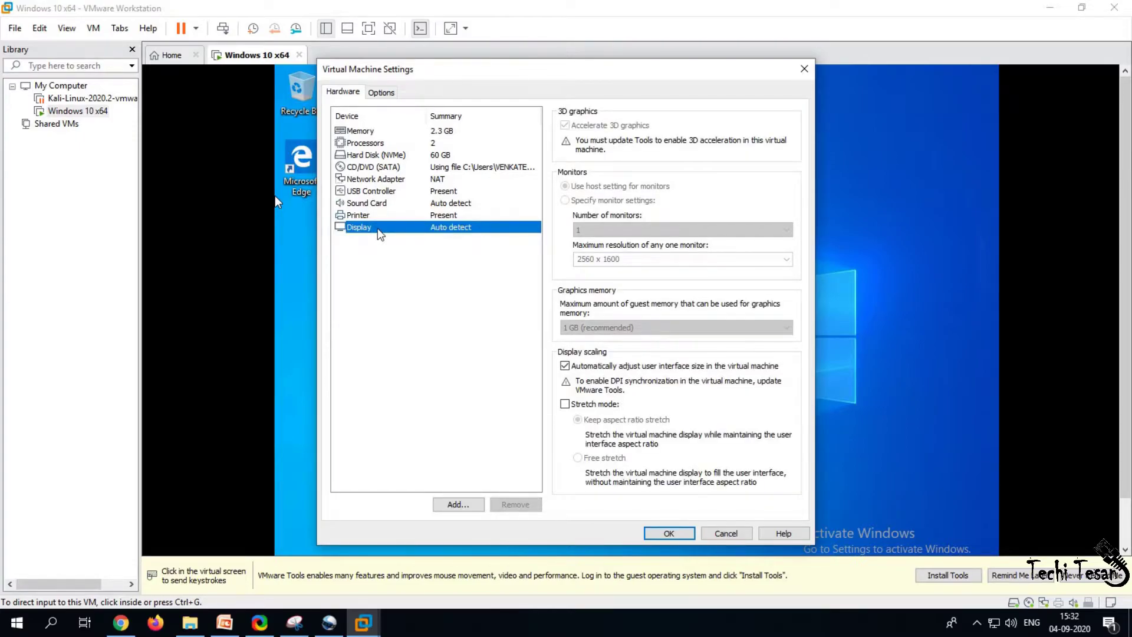
pyautogui.click(368, 217)
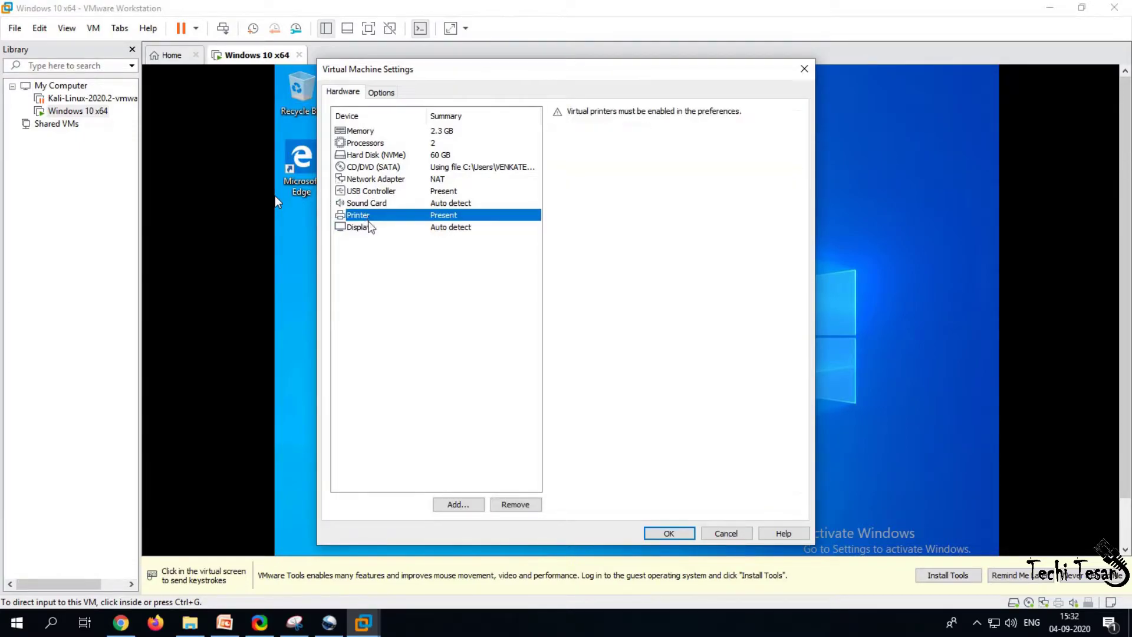
pyautogui.click(370, 228)
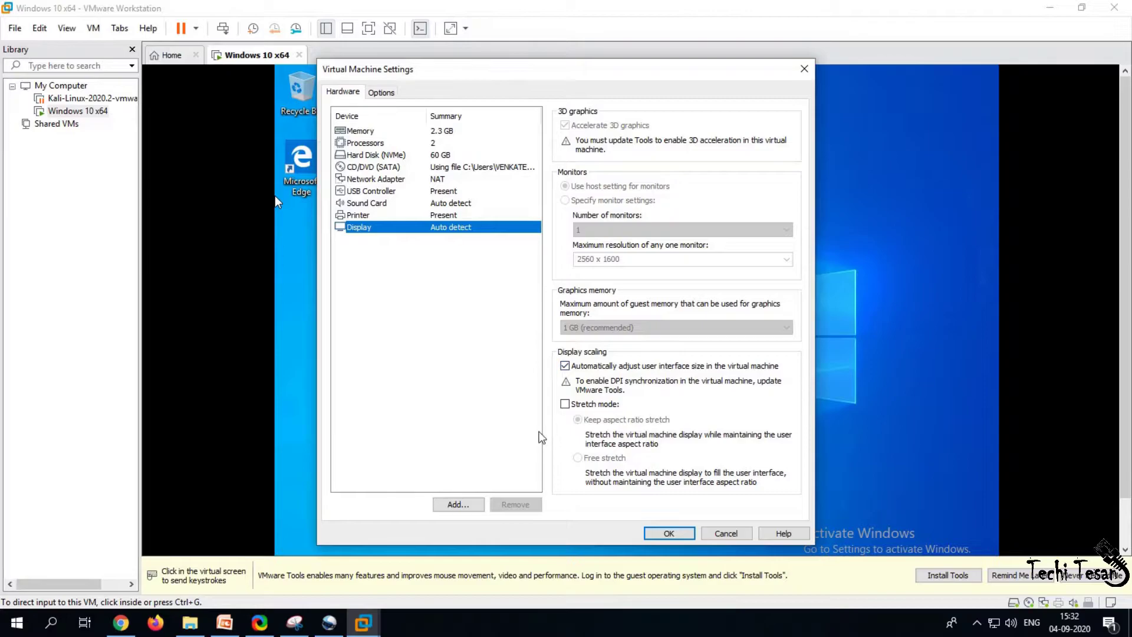
# - Review the virtual machine's general, power, shared folder, snapshot, AutoProtect, guest isolation and access control options
pyautogui.click(382, 92)
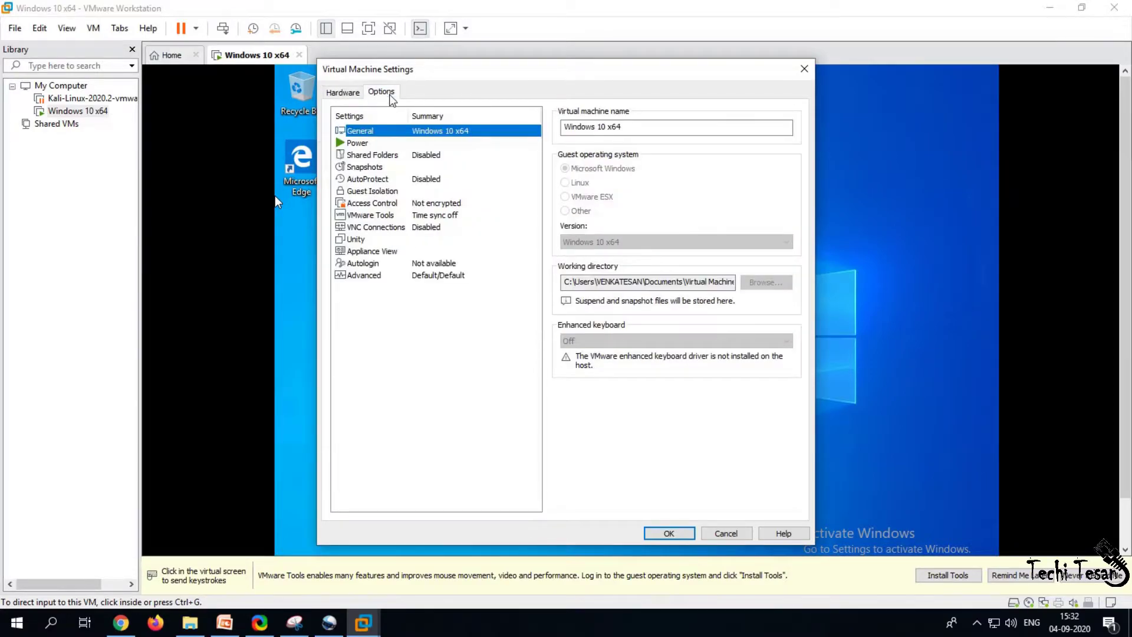
pyautogui.click(364, 143)
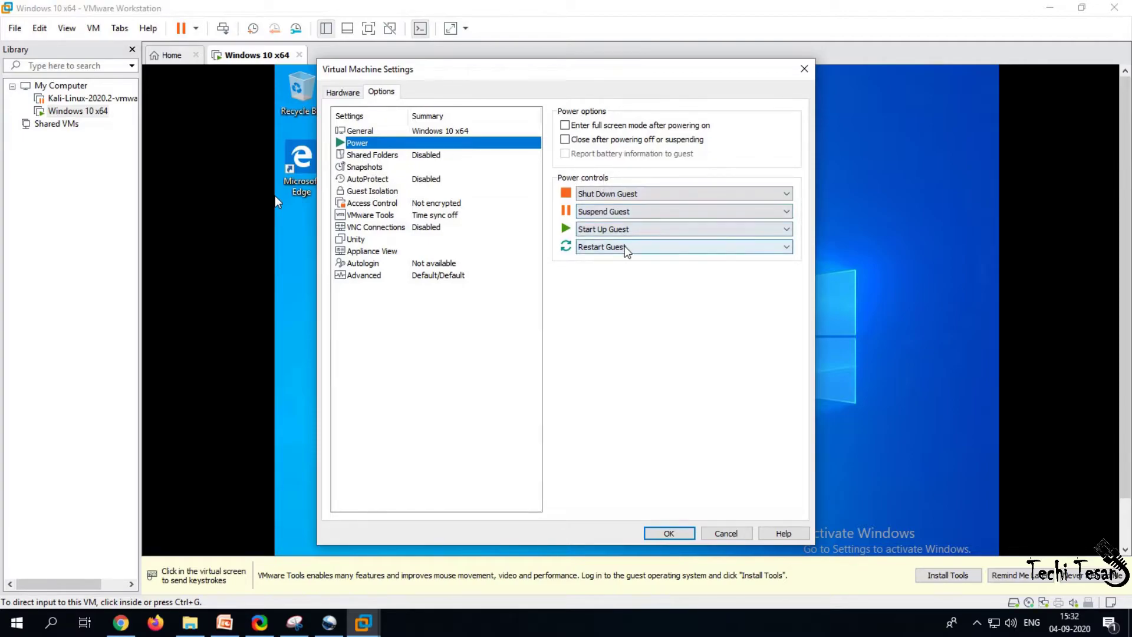
pyautogui.click(399, 155)
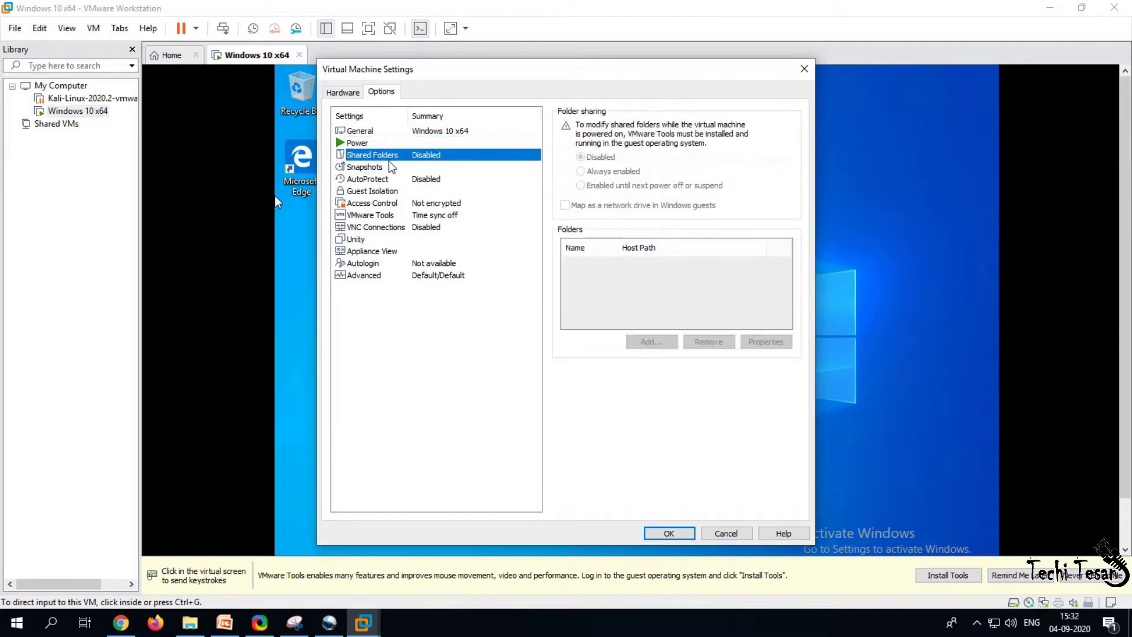
pyautogui.click(384, 171)
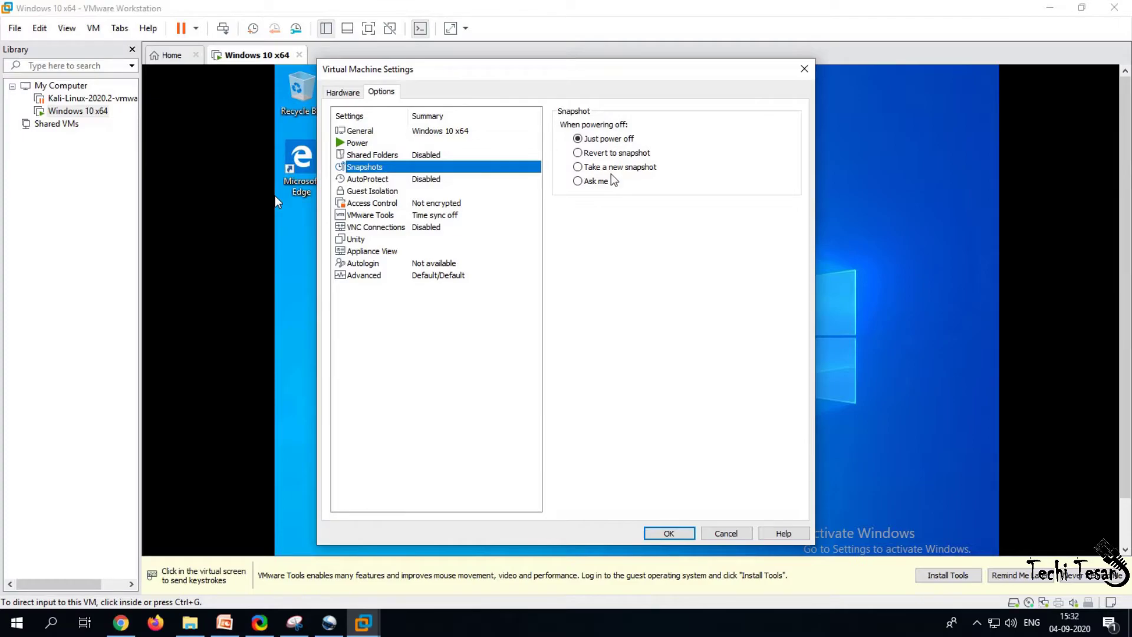
pyautogui.click(577, 181)
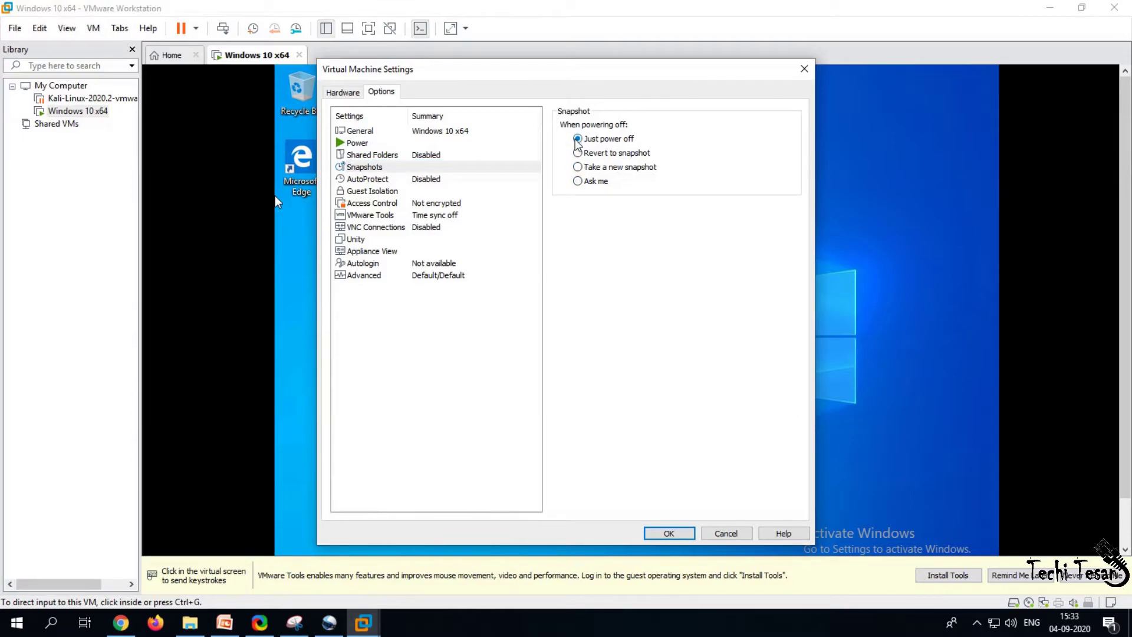
pyautogui.click(415, 183)
pyautogui.click(416, 183)
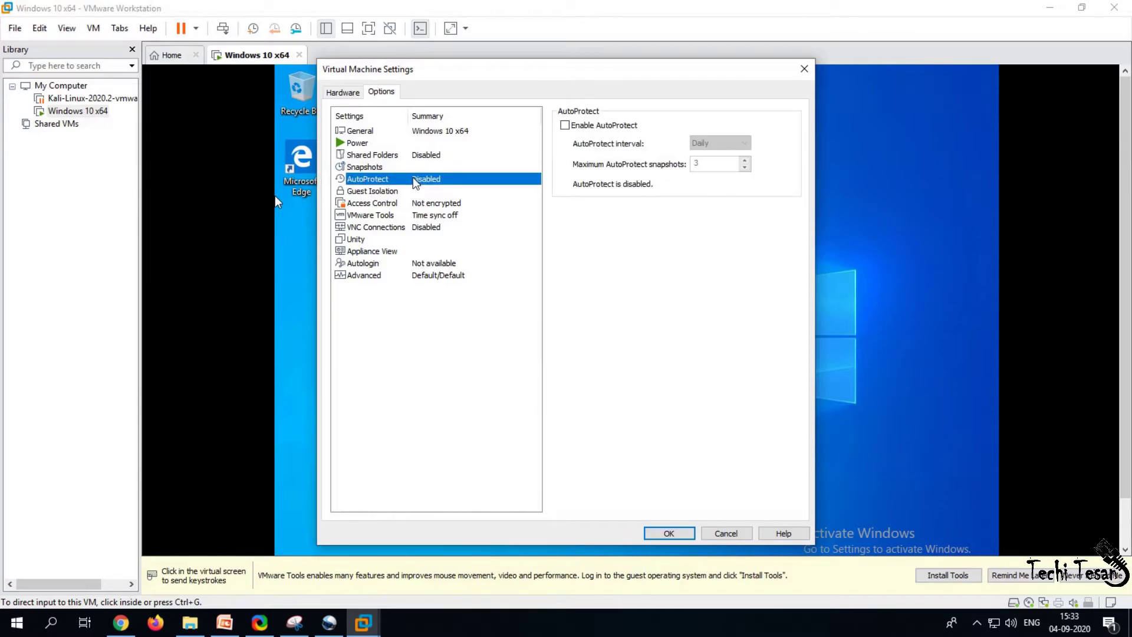
pyautogui.click(411, 195)
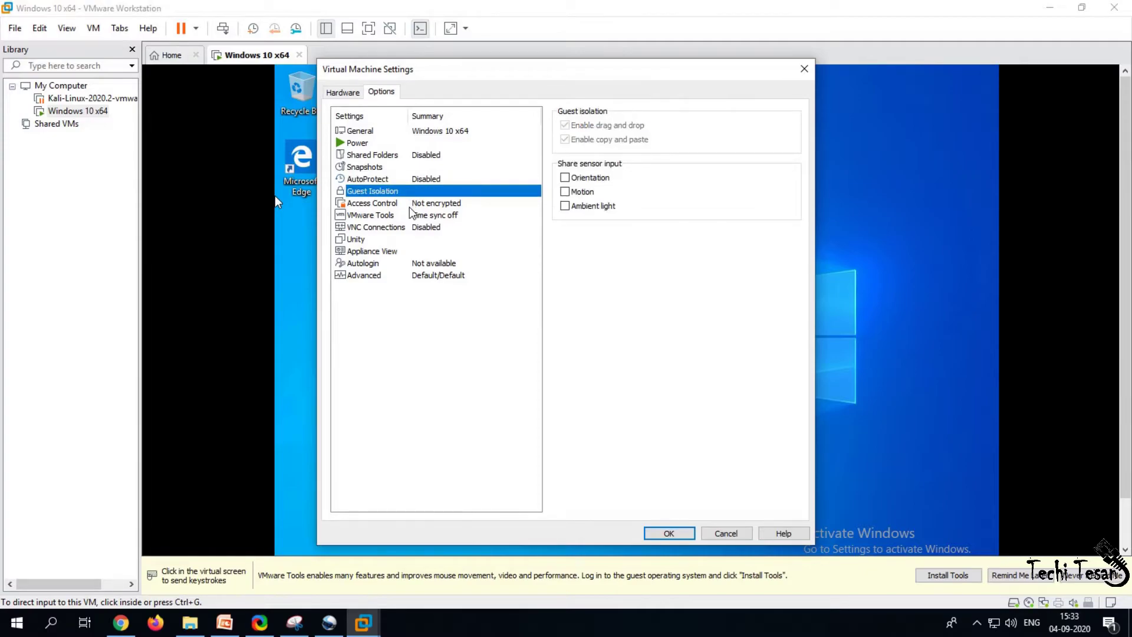
pyautogui.click(409, 207)
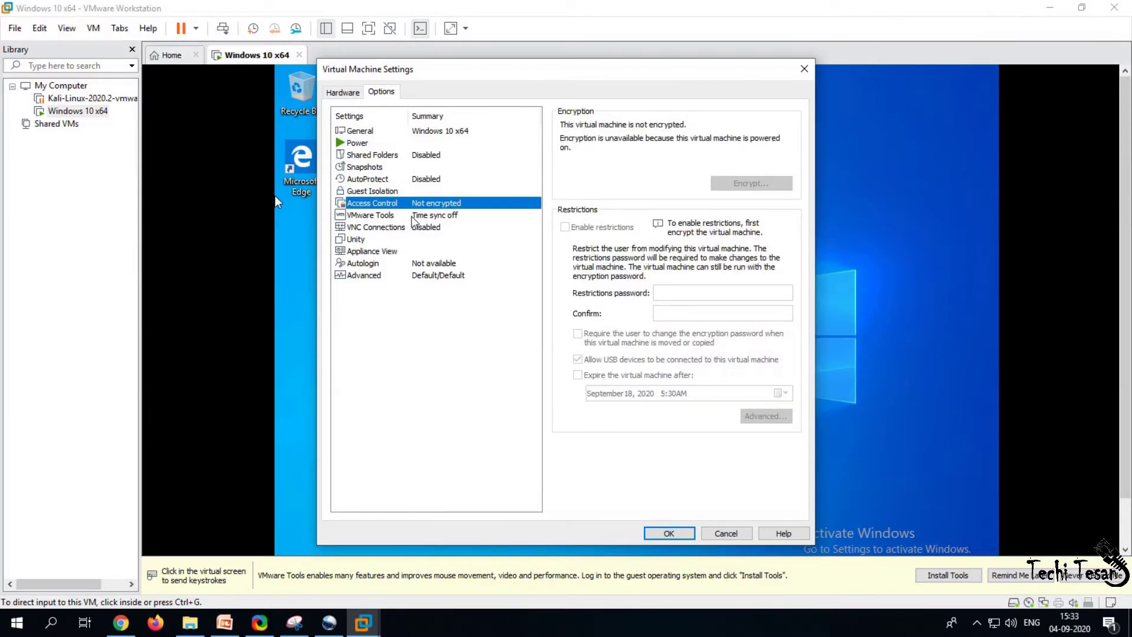
# - Try the automatic update option for VMware Tools, and return it to the application default
pyautogui.click(412, 218)
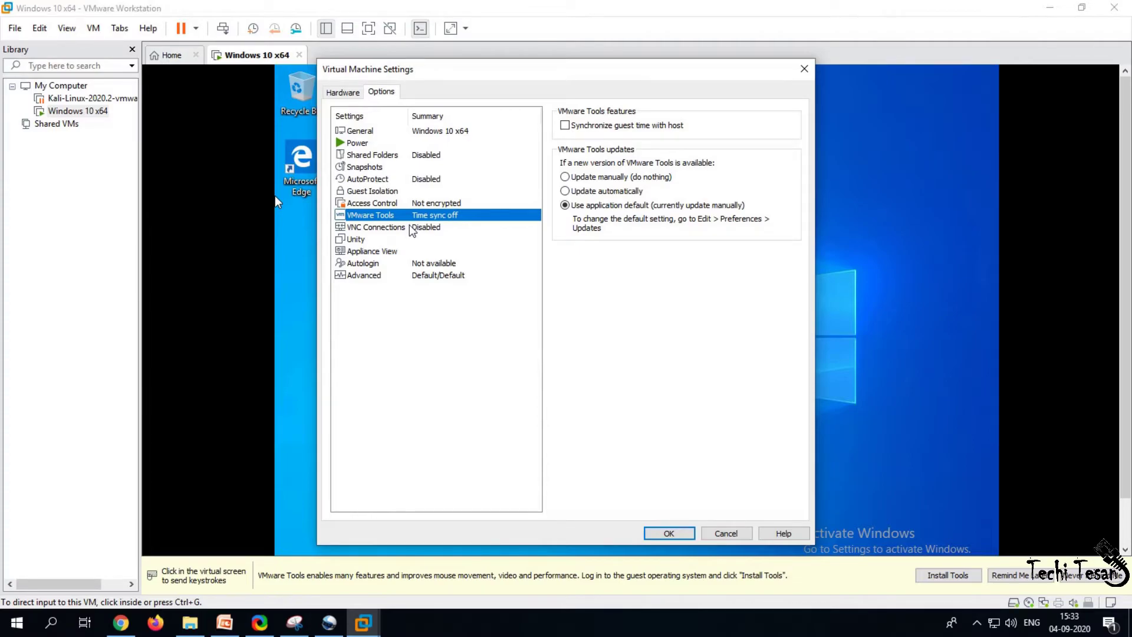
pyautogui.click(565, 191)
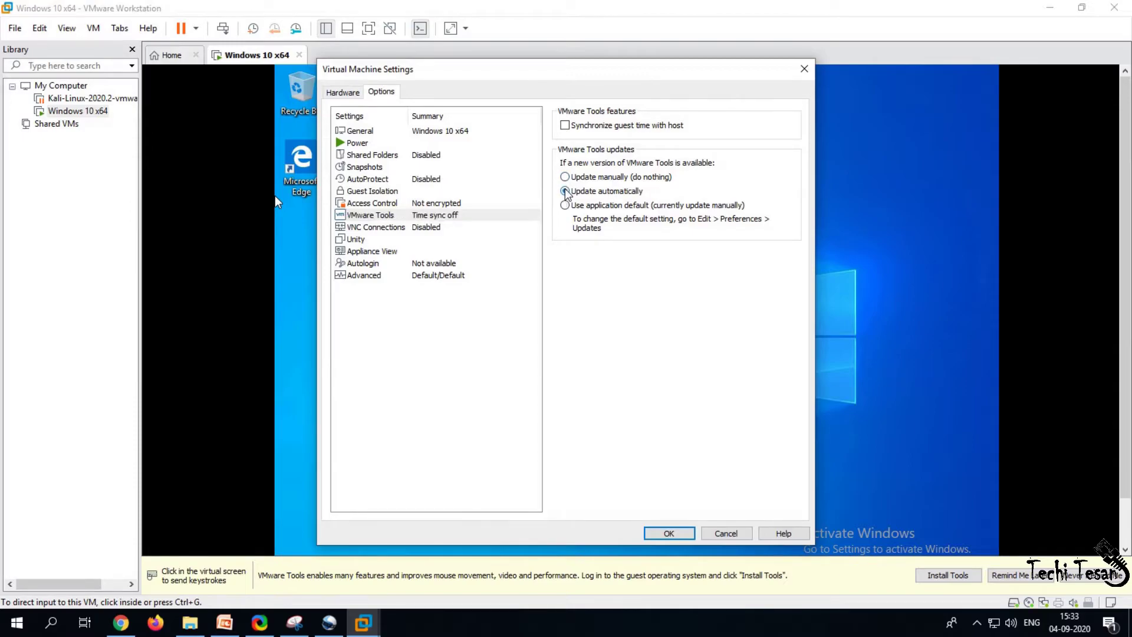
pyautogui.click(564, 205)
# - Review the VNC, Unity, Appliance View, Autologin and Advanced options, and close the virtual machine settings
pyautogui.click(378, 230)
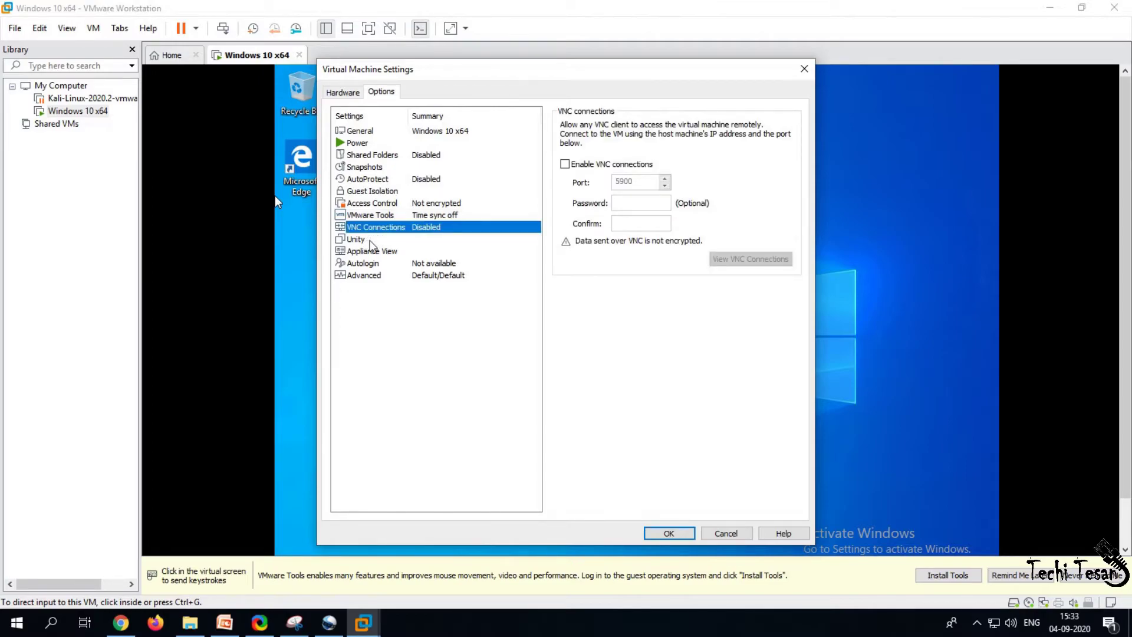
pyautogui.click(371, 241)
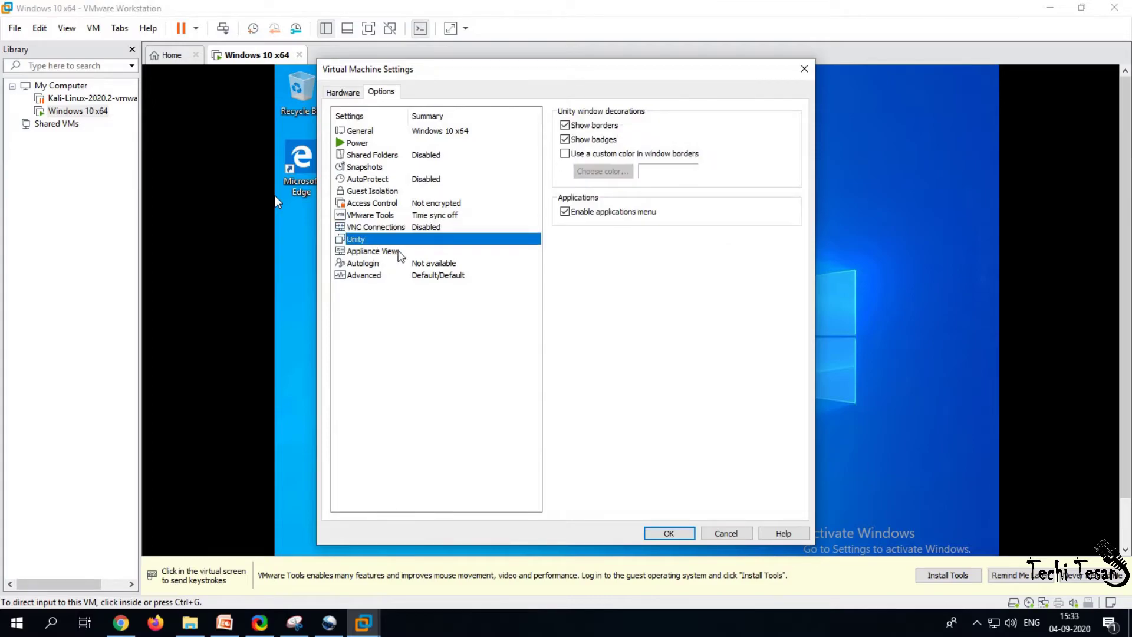
pyautogui.click(398, 252)
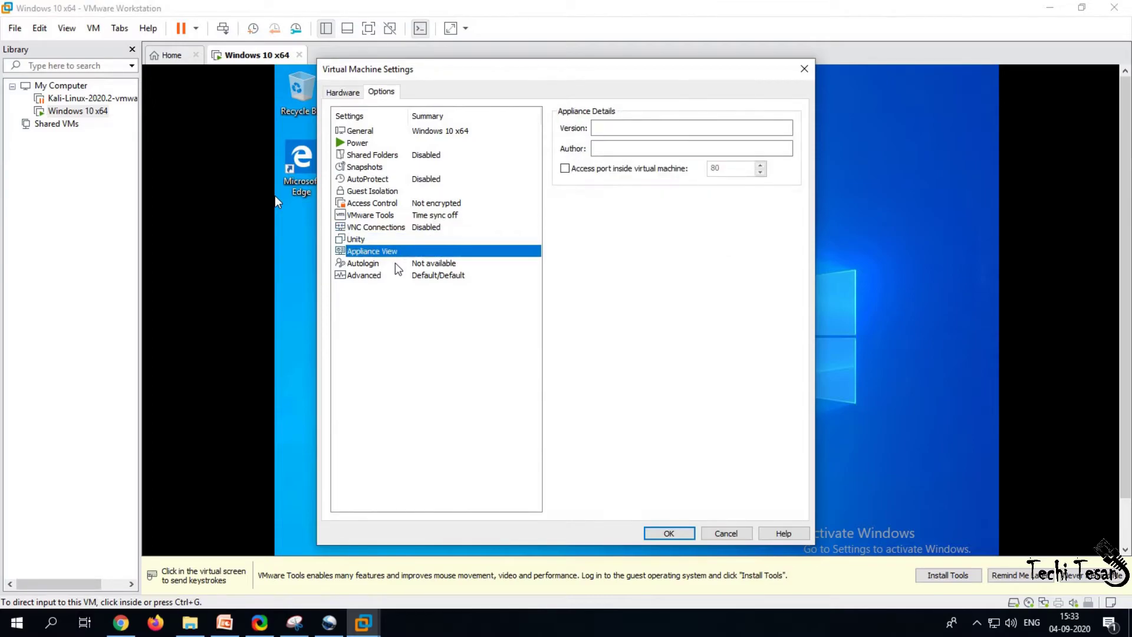
pyautogui.click(397, 276)
pyautogui.click(397, 264)
pyautogui.click(396, 275)
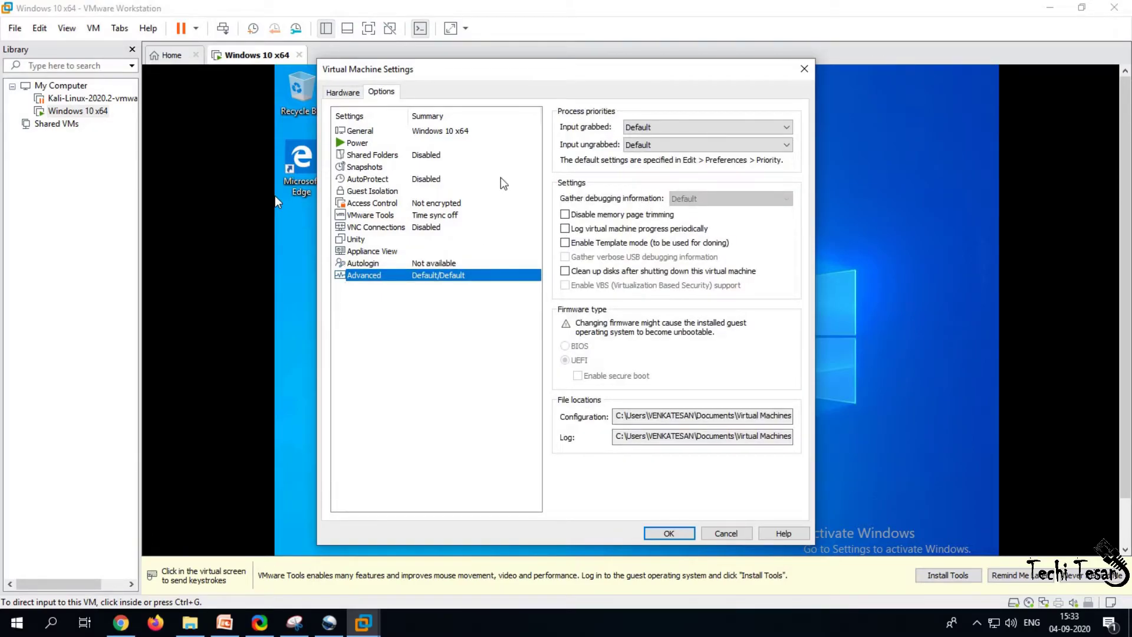
pyautogui.click(659, 417)
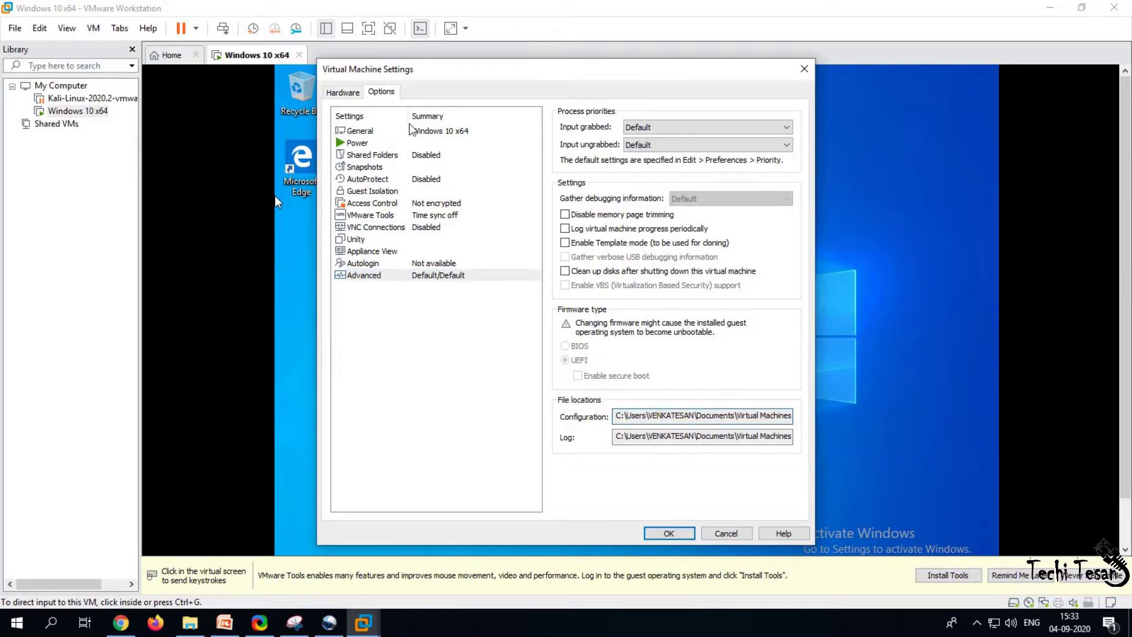
pyautogui.click(332, 94)
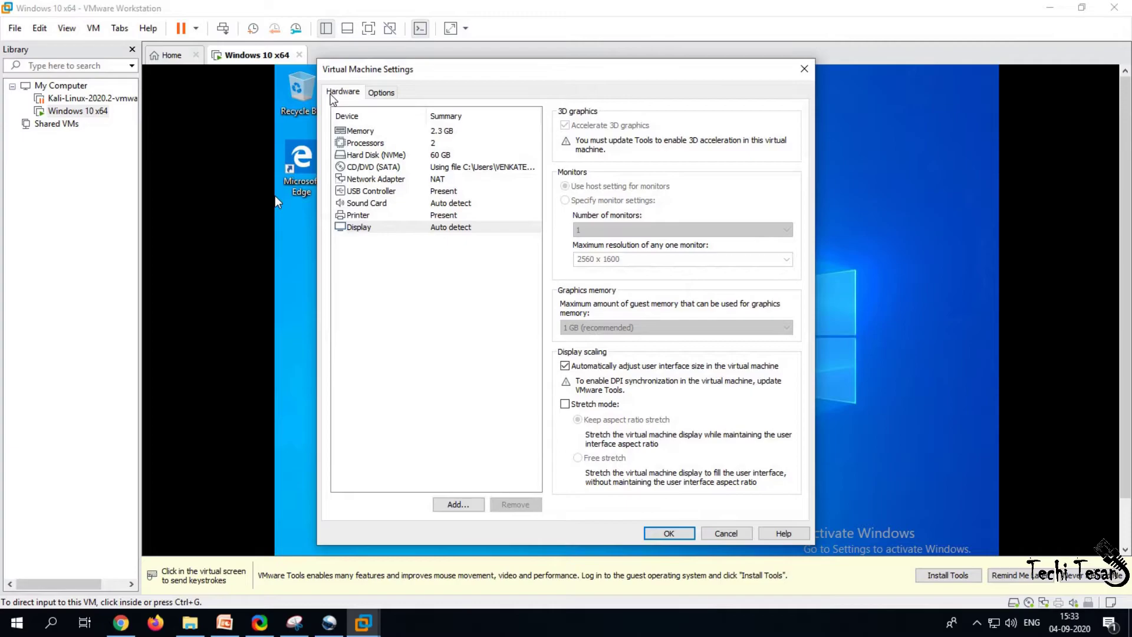
pyautogui.click(804, 70)
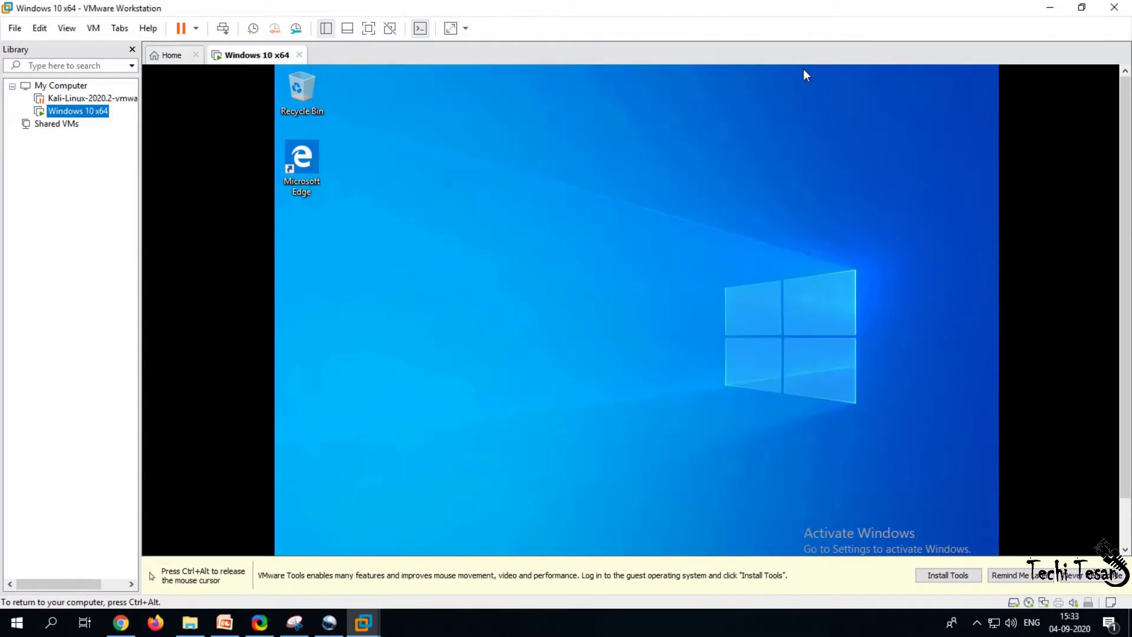
# - Mount the VMware Tools disc in the Windows 10 x64 guest and launch its installer from DVD drive D:, approving the elevation request
pyautogui.rightClick(69, 107)
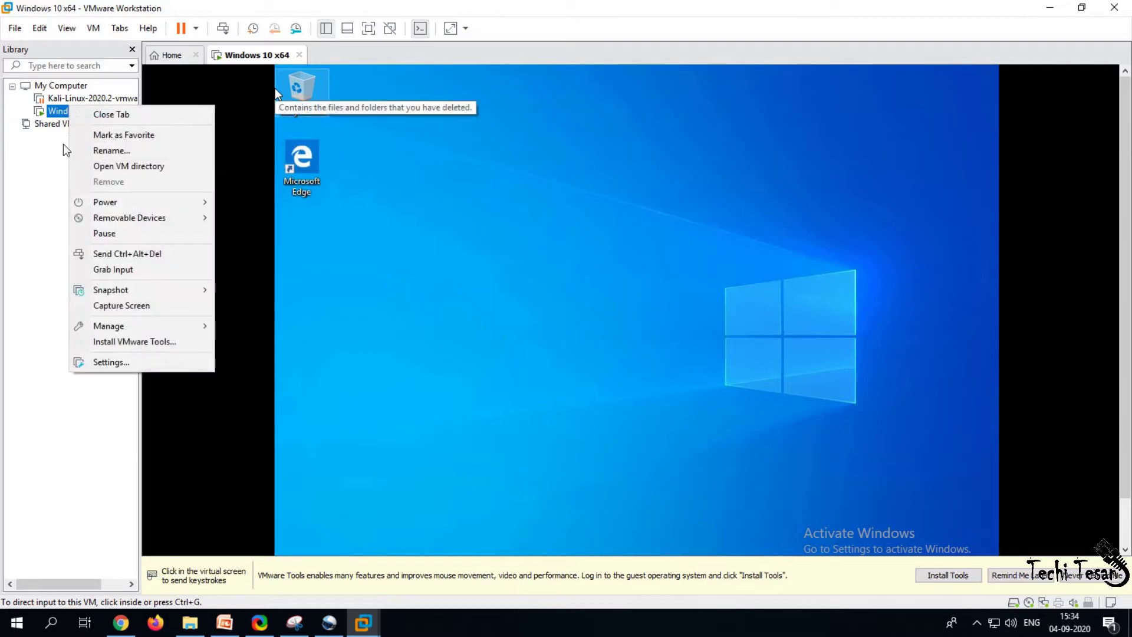
pyautogui.click(110, 343)
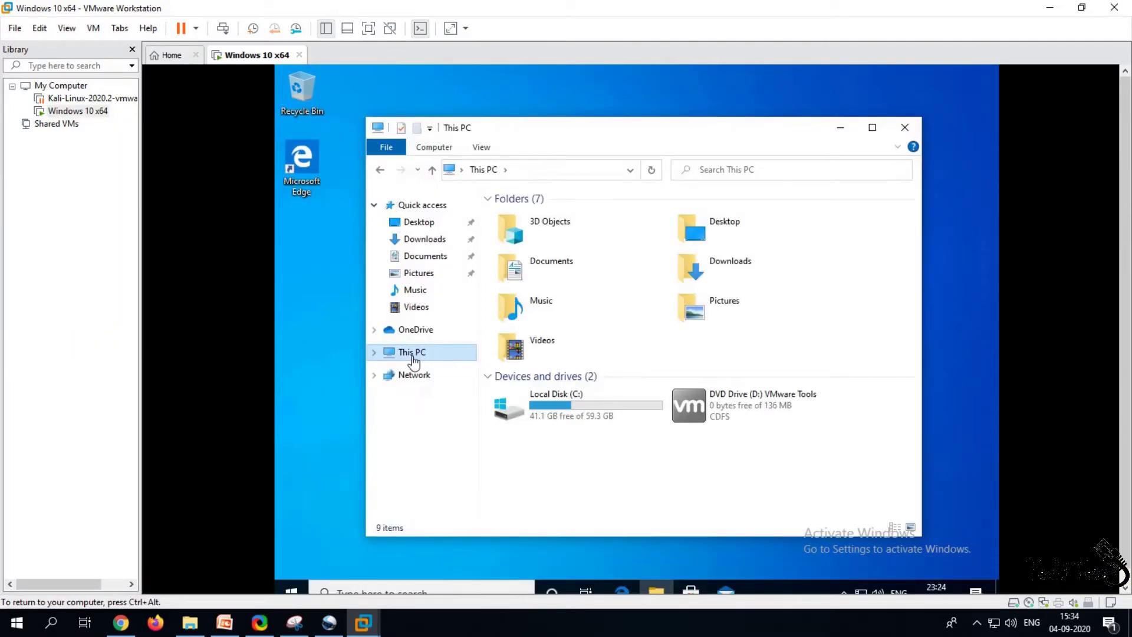
pyautogui.click(730, 411)
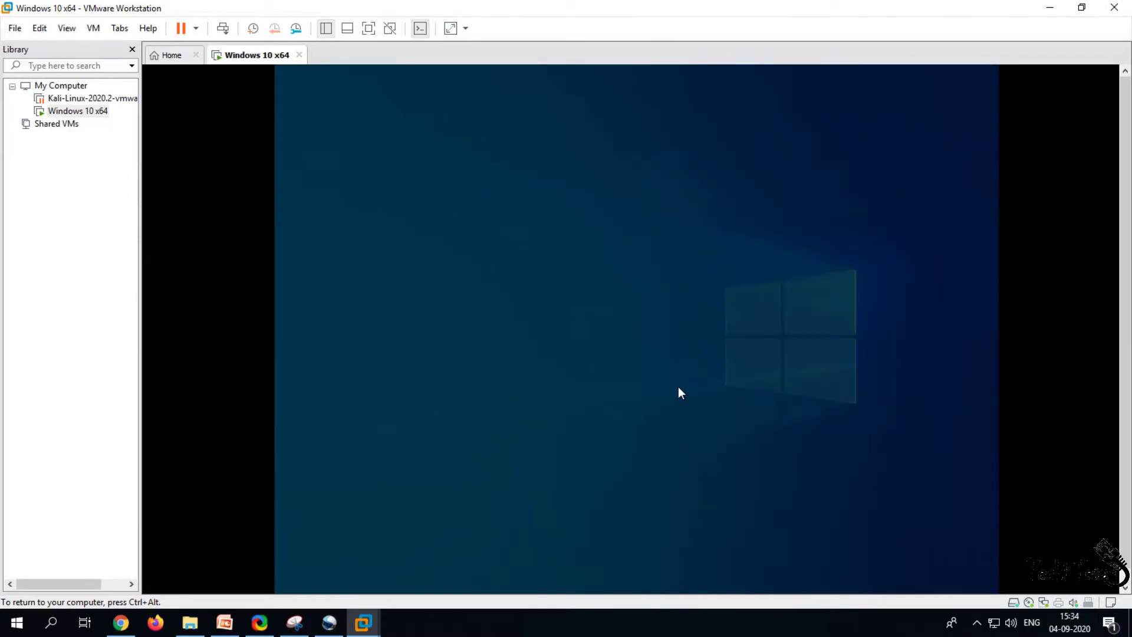
pyautogui.click(588, 434)
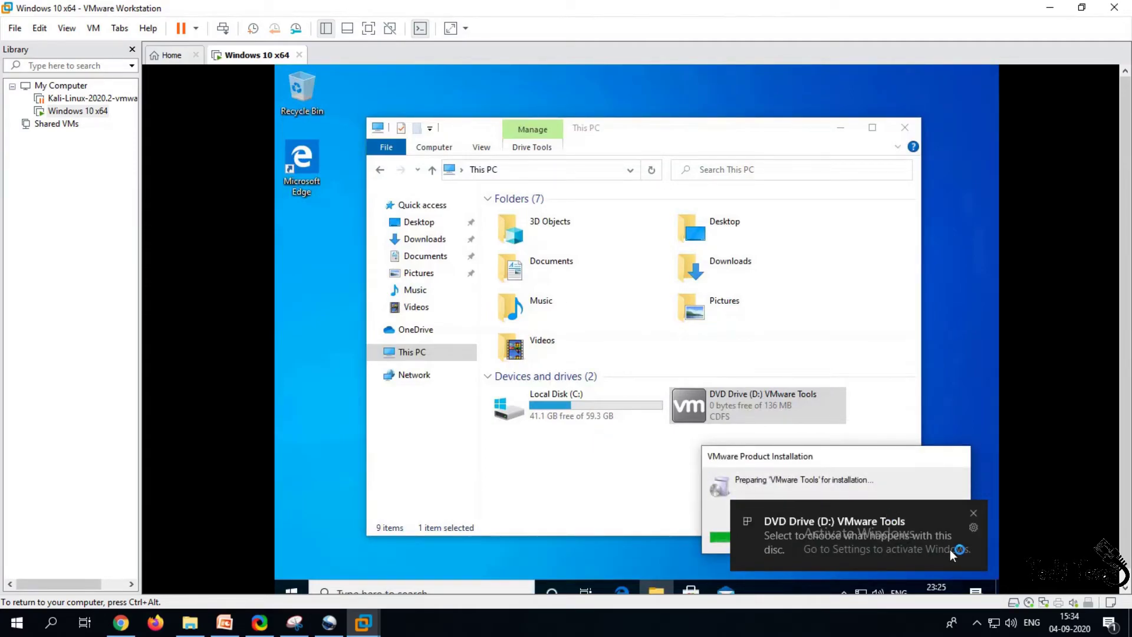
# - Complete the VMware Tools installation in the guest with the Typical setup type, and restart the guest system
pyautogui.click(974, 513)
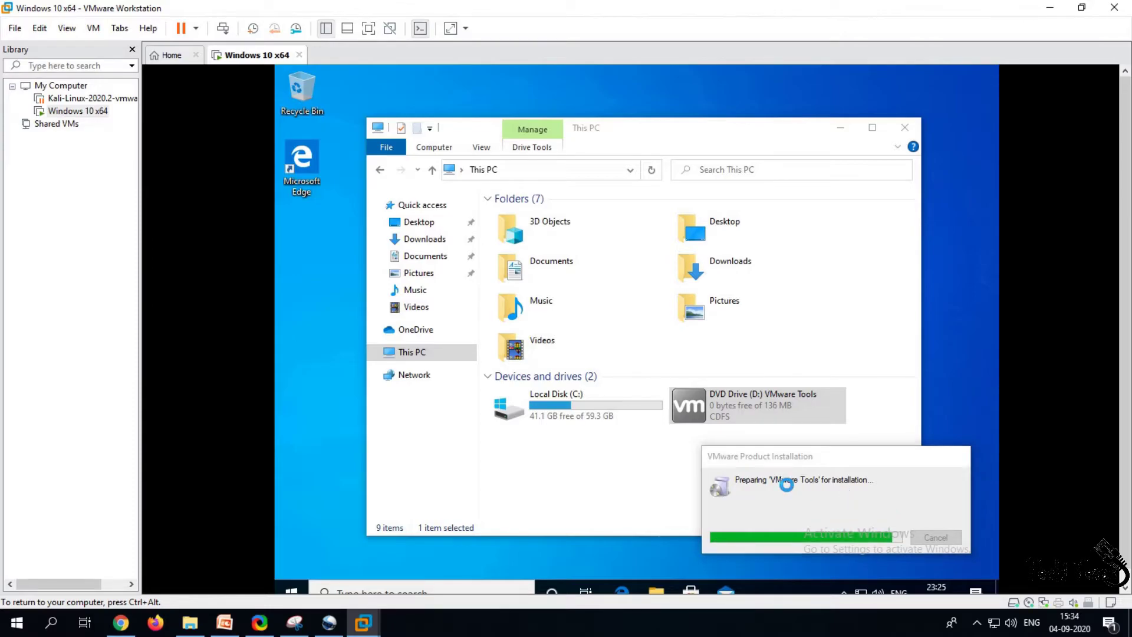
pyautogui.click(762, 580)
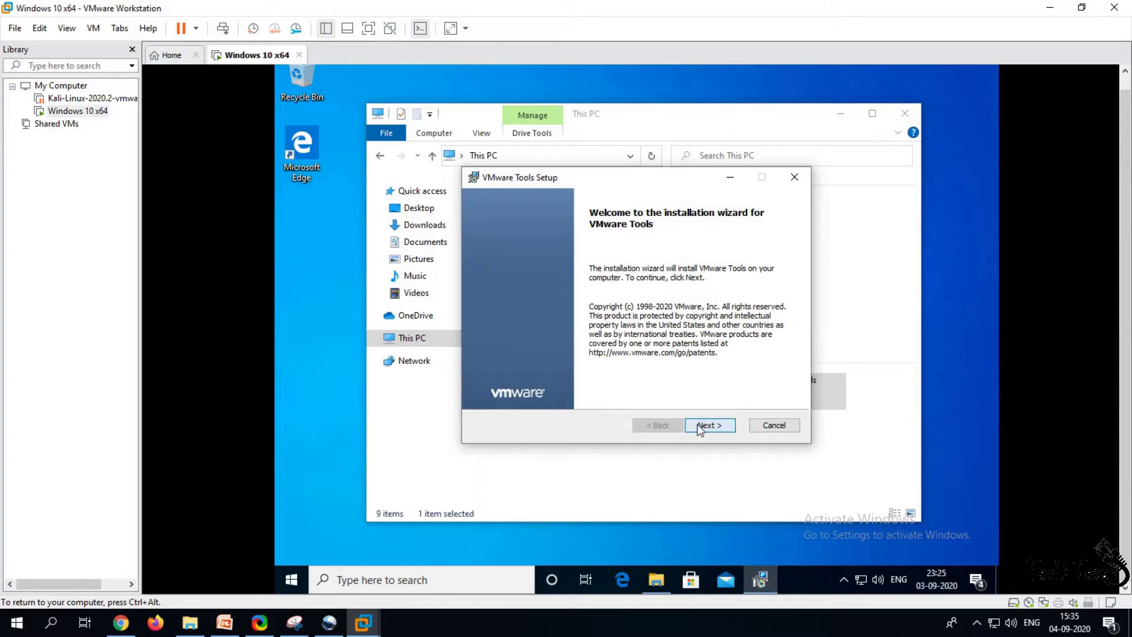
pyautogui.click(698, 426)
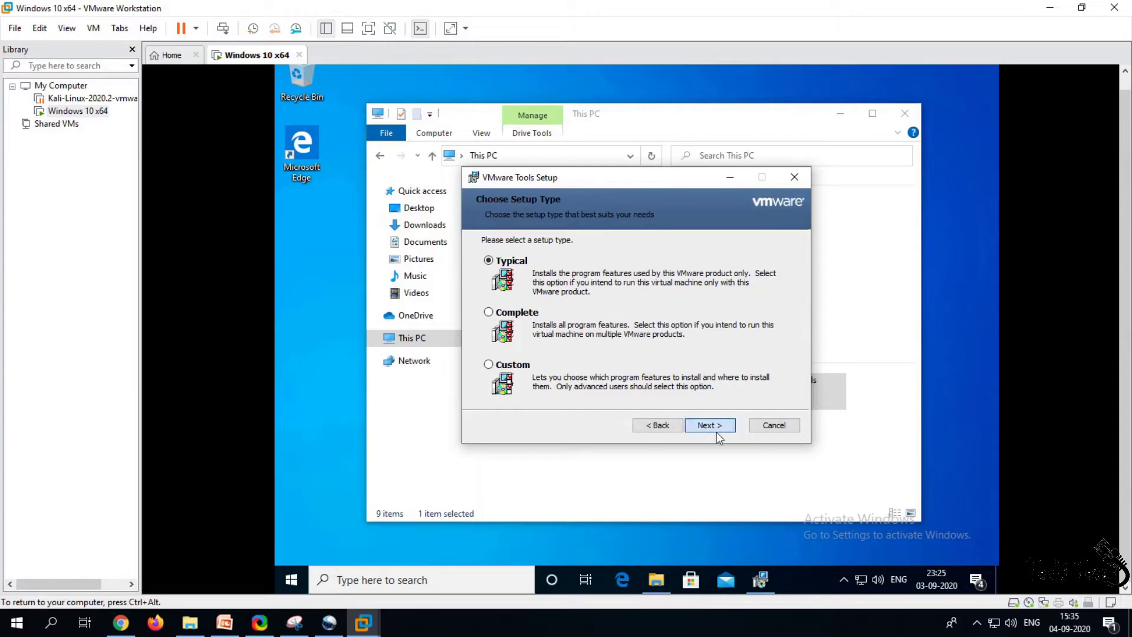
pyautogui.click(715, 428)
pyautogui.click(717, 430)
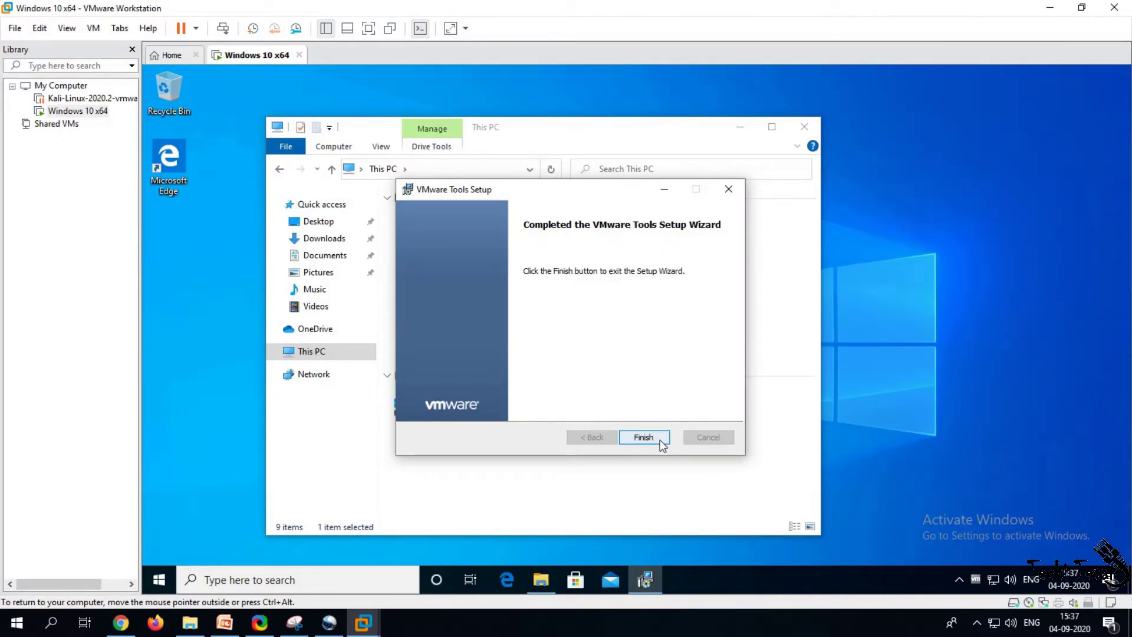
pyautogui.click(661, 441)
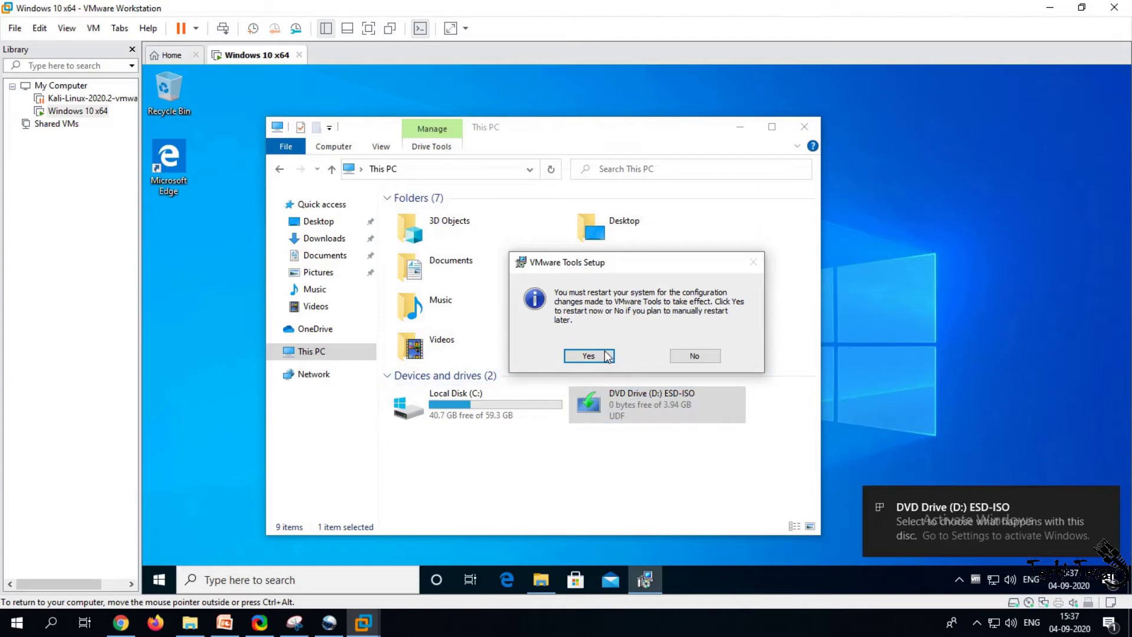
pyautogui.click(607, 356)
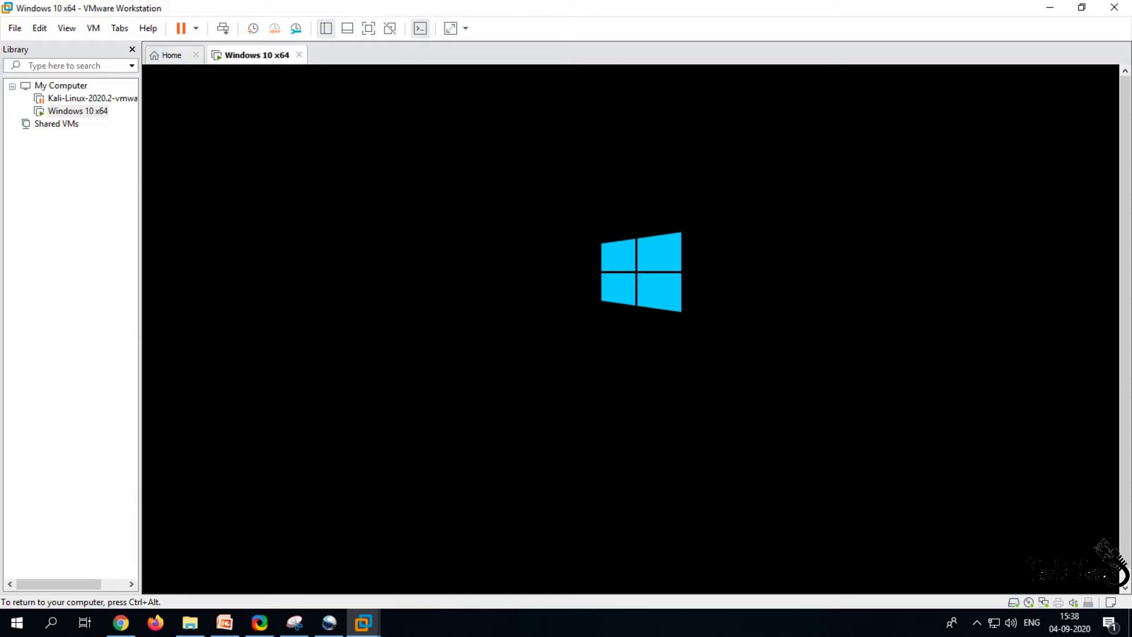
# - Look over the virtual machine's power commands, and send Ctrl+Alt+Del to the Windows 10 x64 guest
pyautogui.click(93, 28)
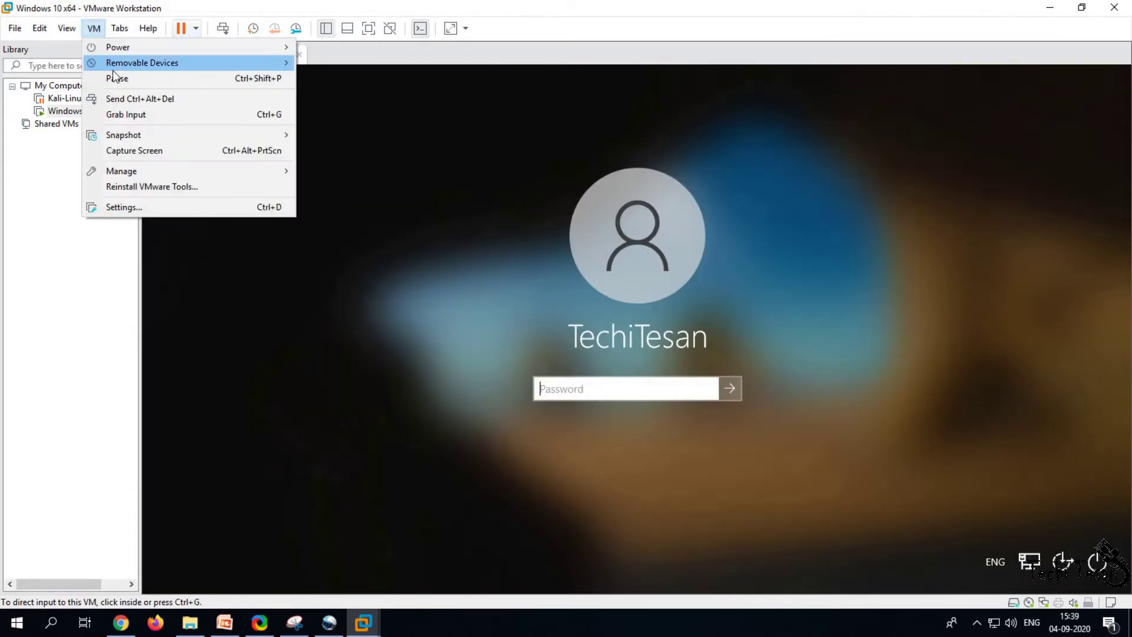
pyautogui.moveTo(137, 65)
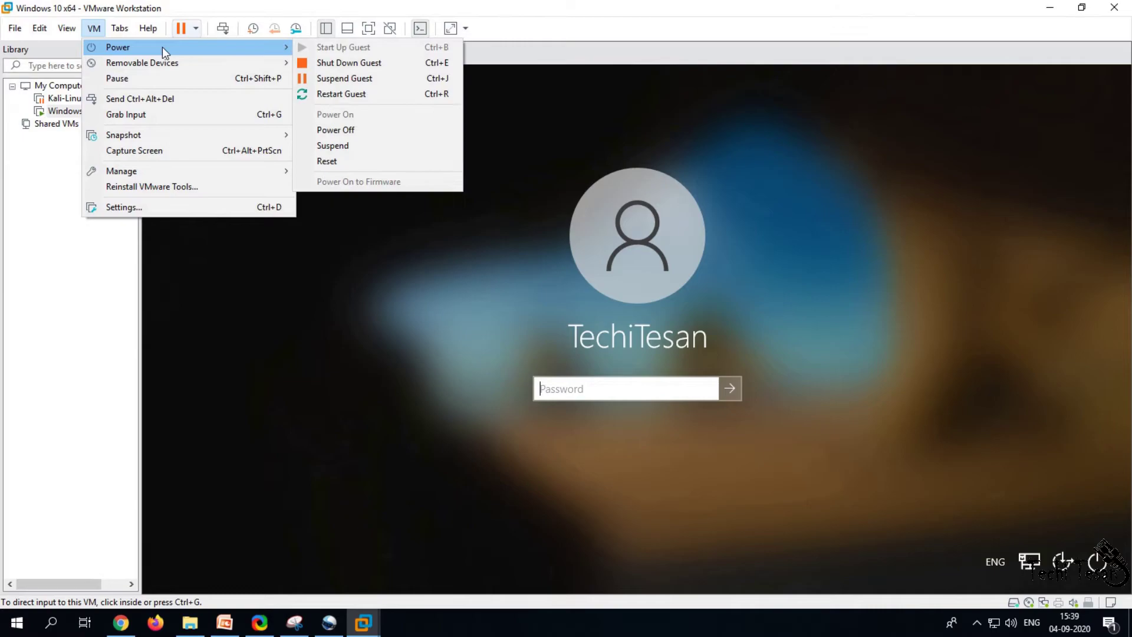
pyautogui.click(123, 99)
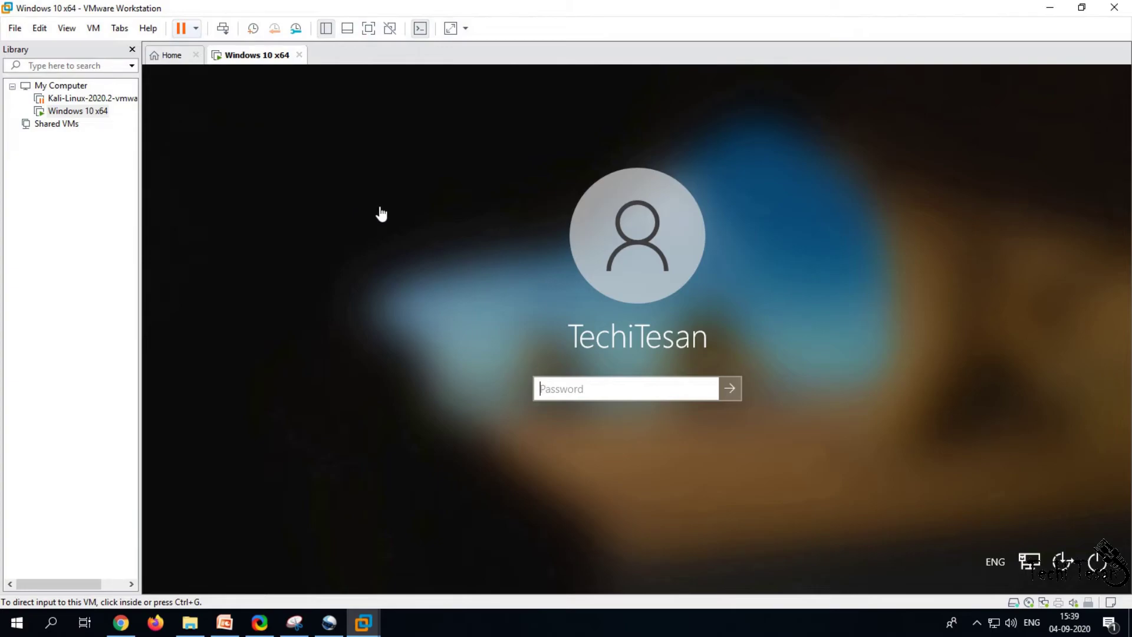
# - Sign in to the Windows 10 x64 guest with the account password, re-entering it after the rejected attempt
pyautogui.click(381, 211)
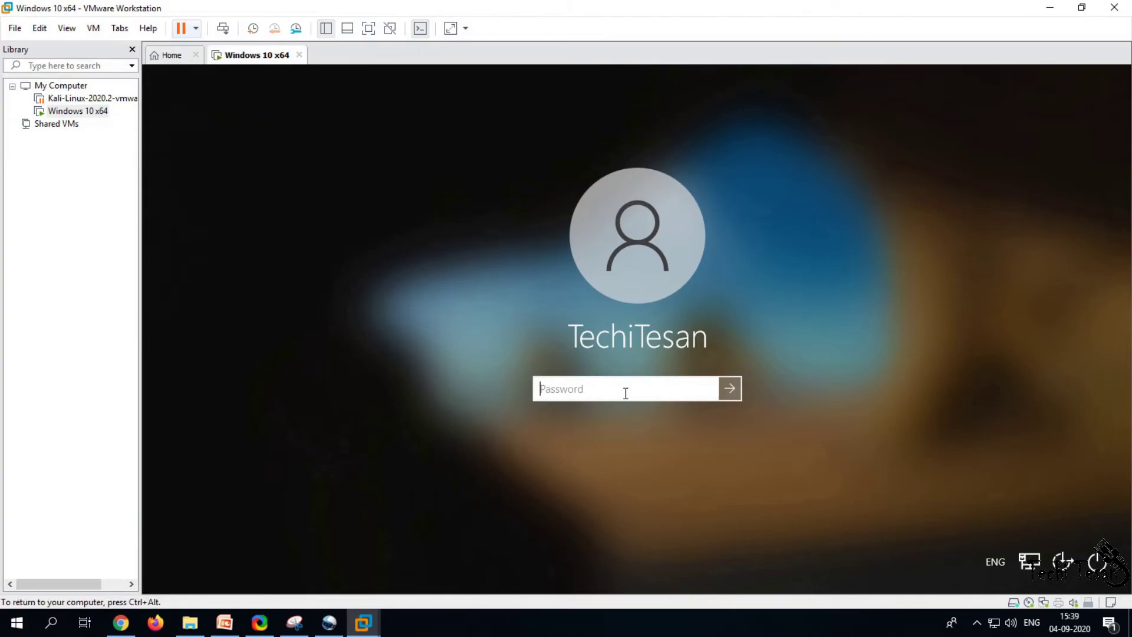
pyautogui.write('••••••••••')
pyautogui.press('Return')
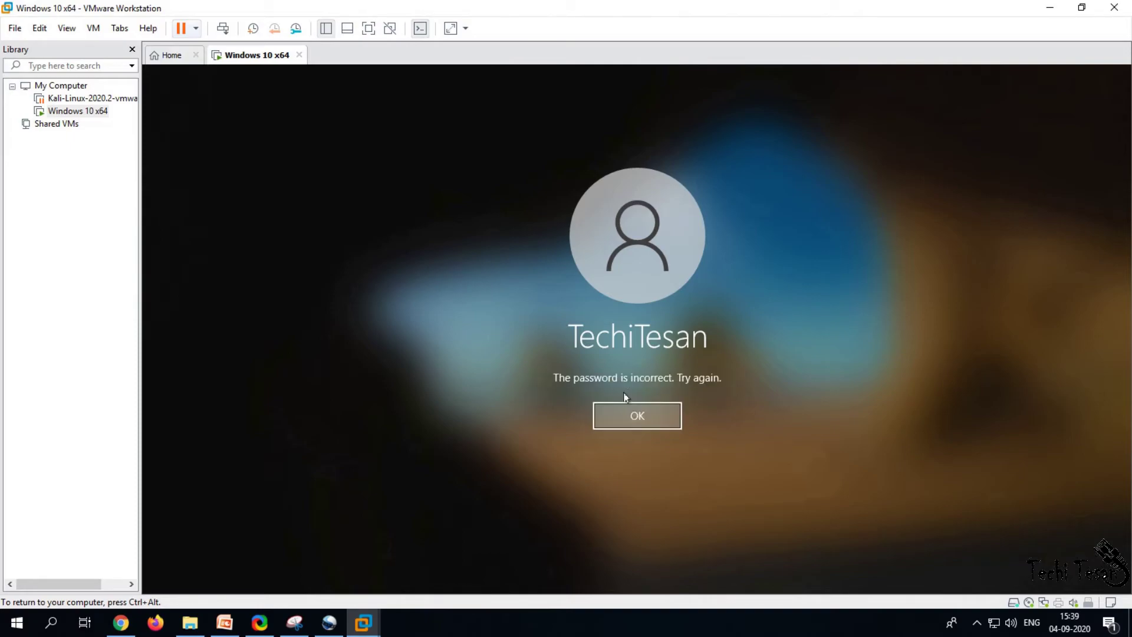
pyautogui.press('Return')
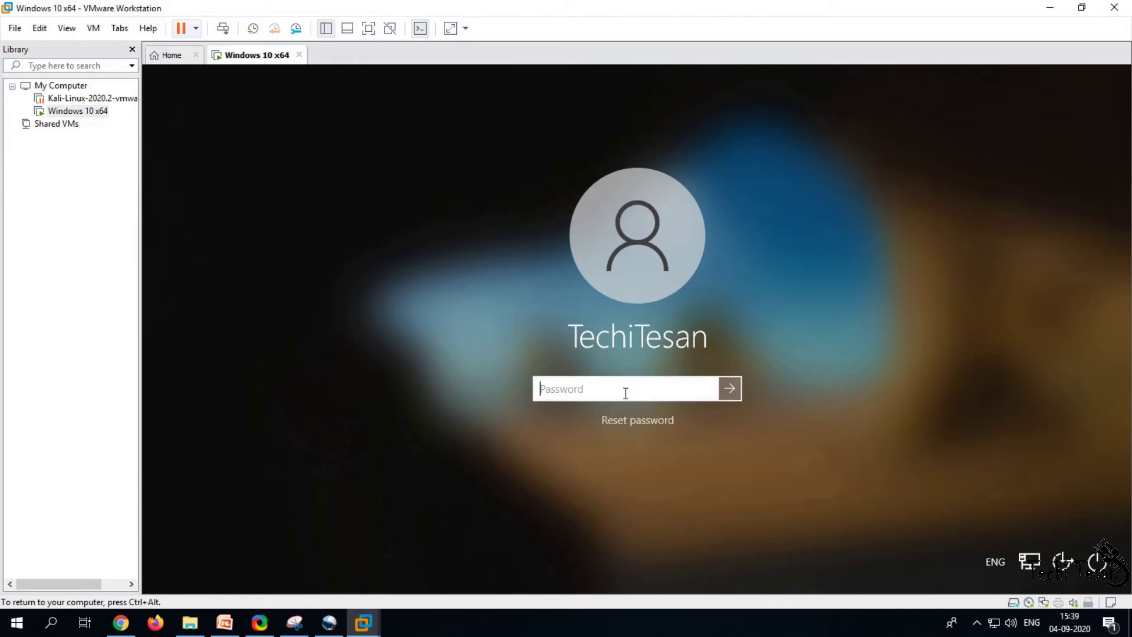
pyautogui.write('•••••••••••')
pyautogui.press('Return')
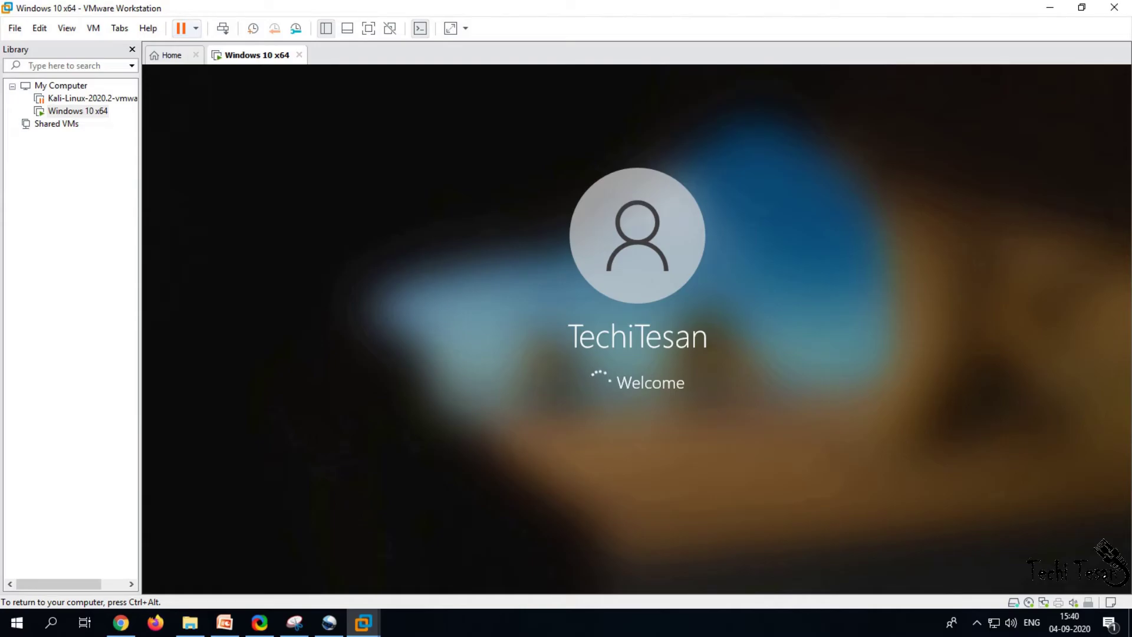